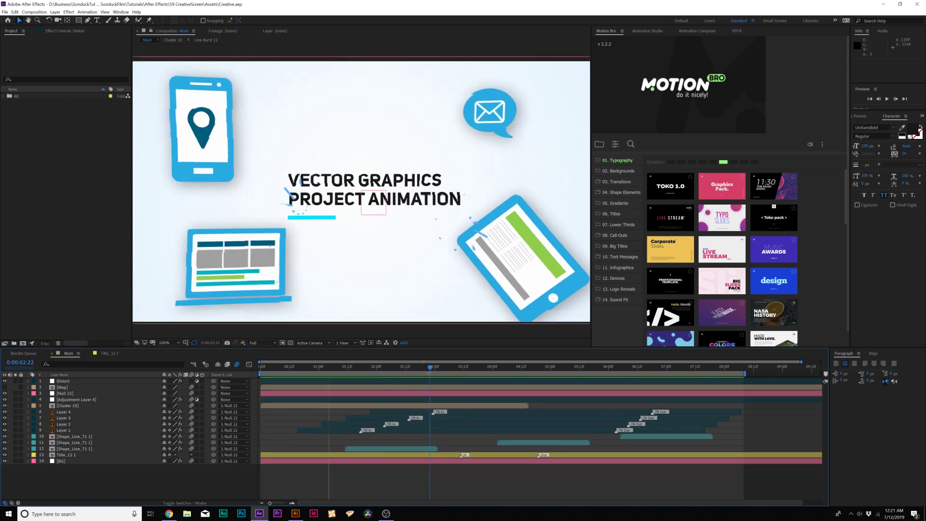
# Stop the title preview at 0:00:02:22 and switch to the 12.ai infographic in Illustrator.
pyautogui.press('space')
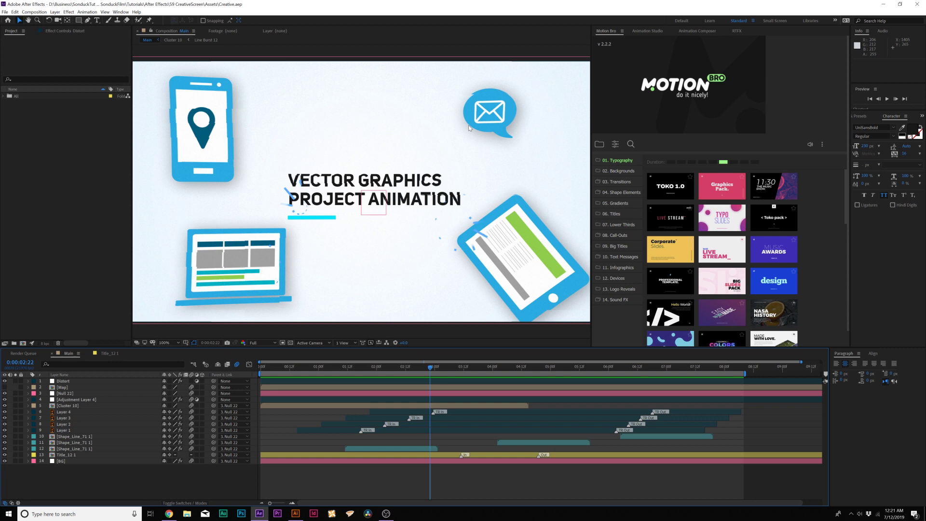
pyautogui.hotkey('alt', 'Tab')
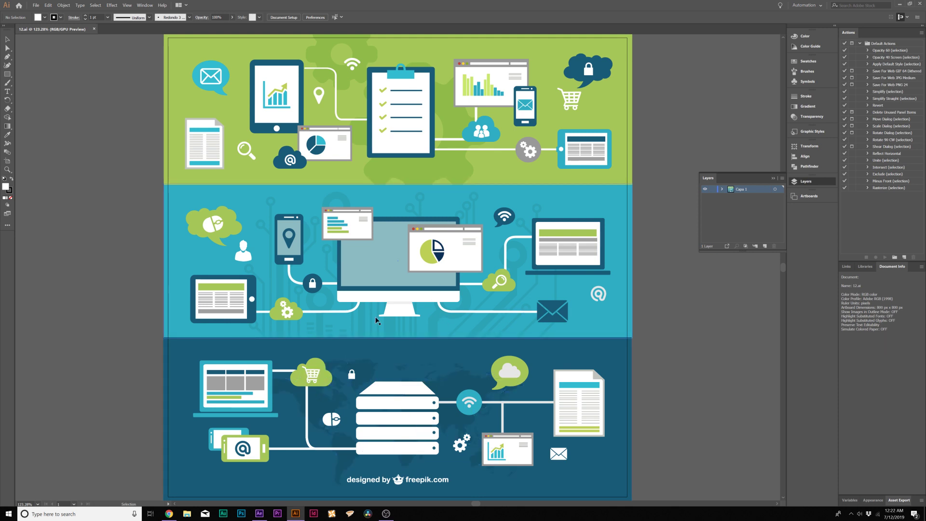
pyautogui.hotkey('alt', 'Tab')
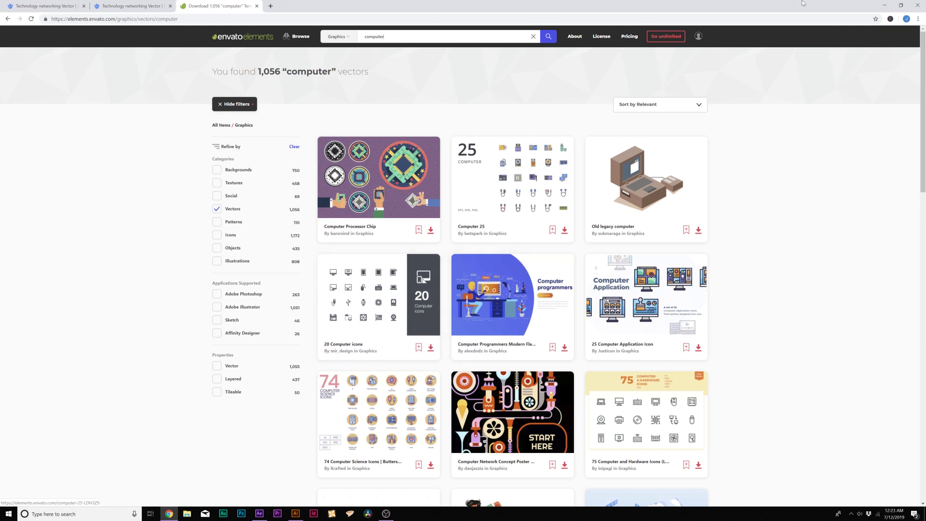
pyautogui.hotkey('alt', 'Tab')
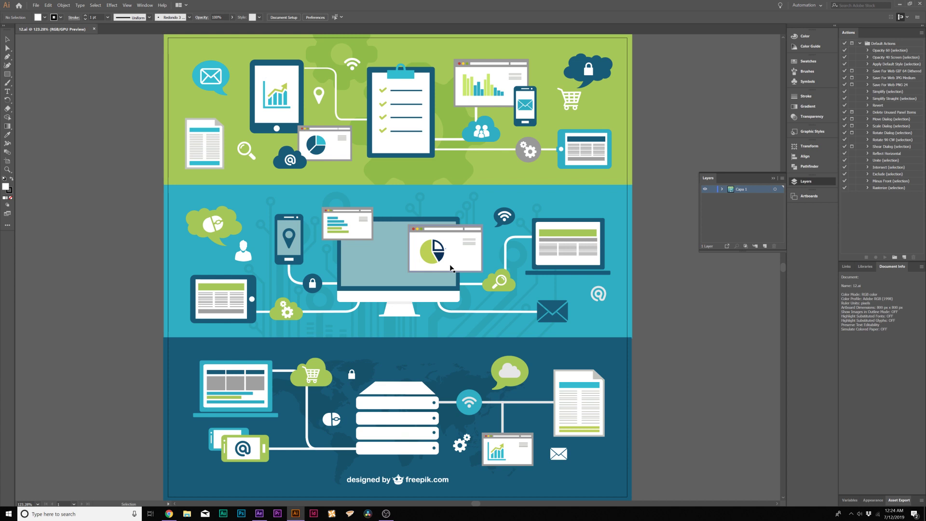
# Select the green top section's icon group, trying two moves and undoing each.
pyautogui.click(277, 96)
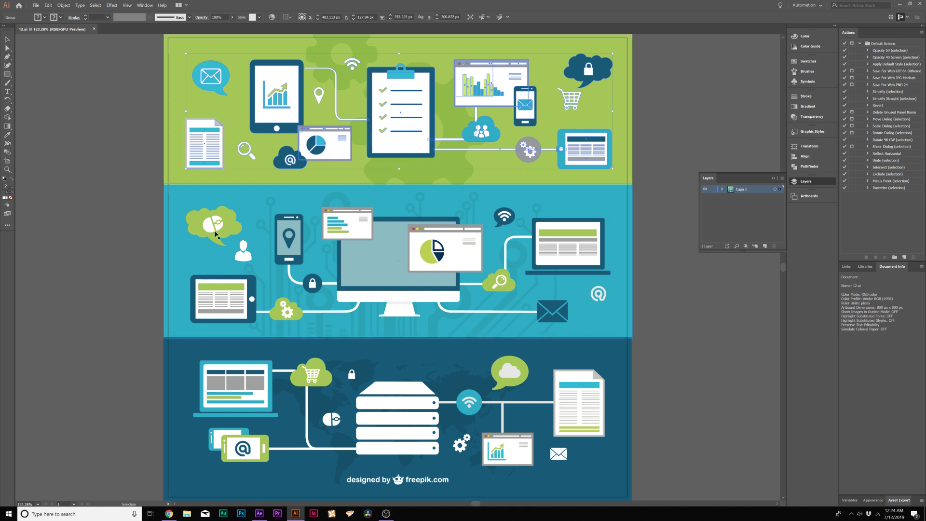
pyautogui.moveTo(269, 129); pyautogui.dragTo(276, 137)
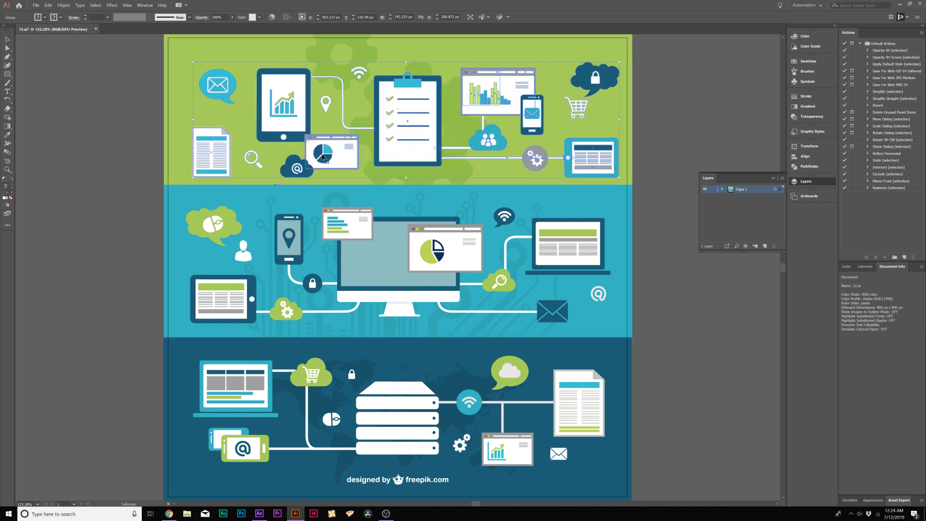
pyautogui.hotkey('ctrl', 'z')
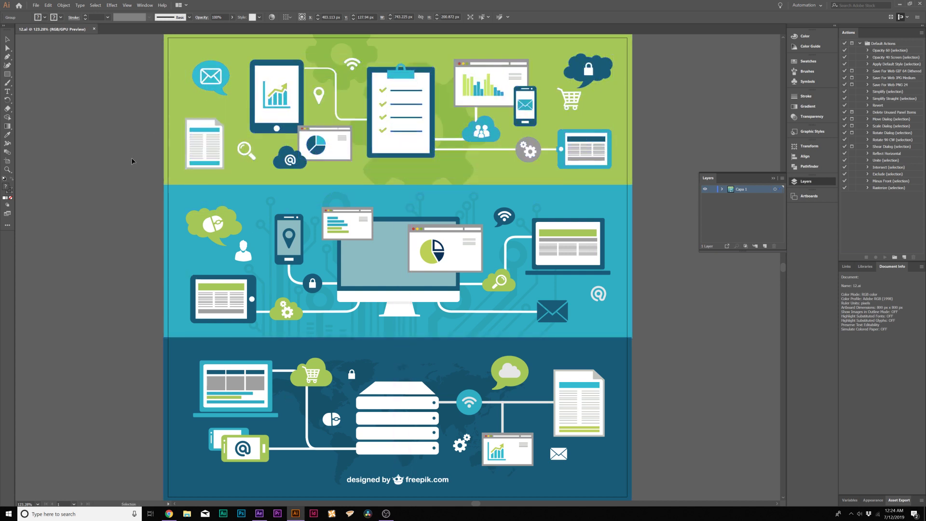
pyautogui.click(48, 74)
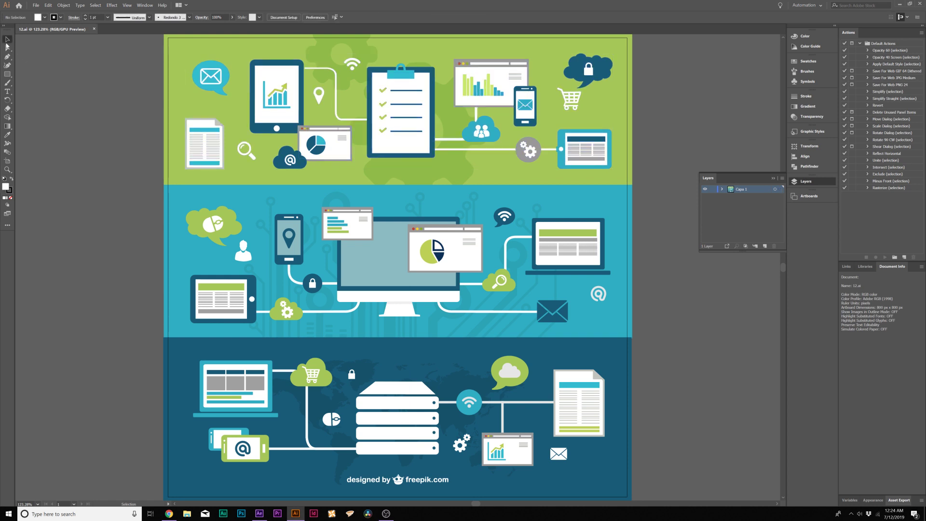
pyautogui.click(265, 127)
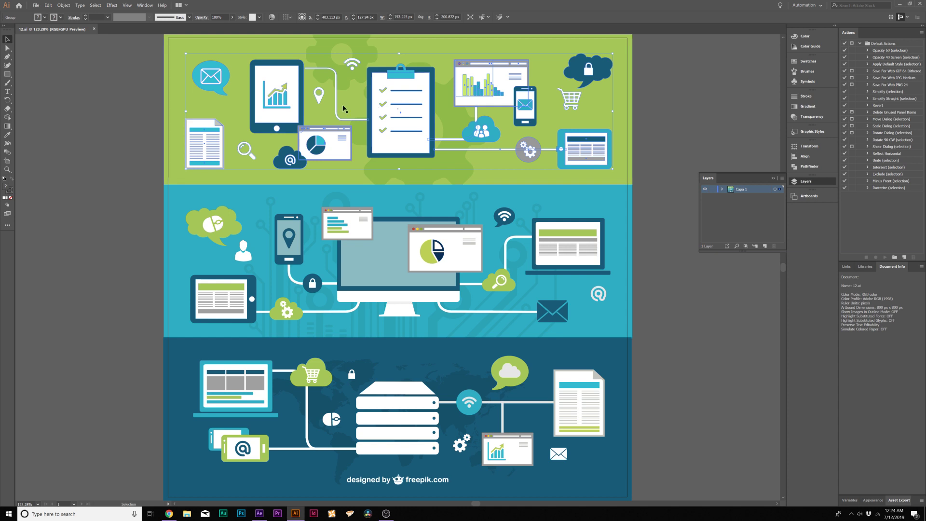
pyautogui.moveTo(277, 131); pyautogui.dragTo(314, 143)
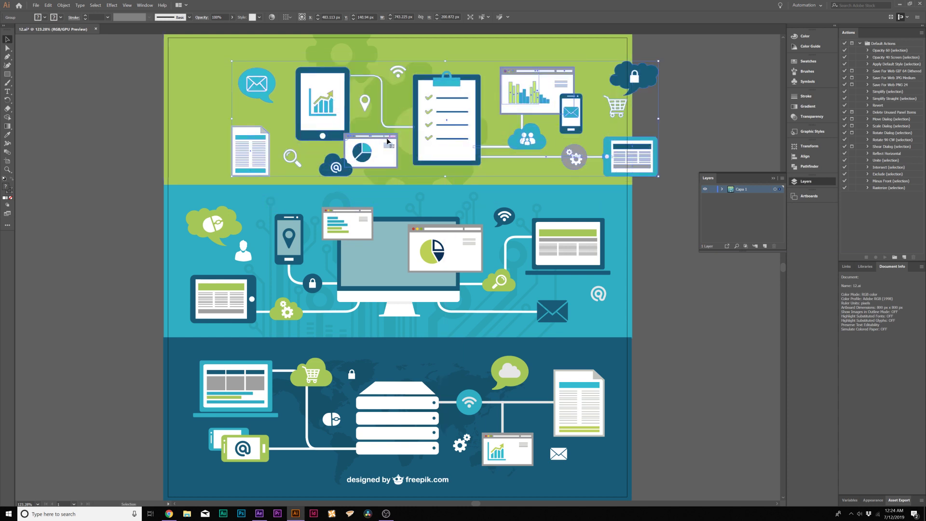
pyautogui.hotkey('ctrl', 'z')
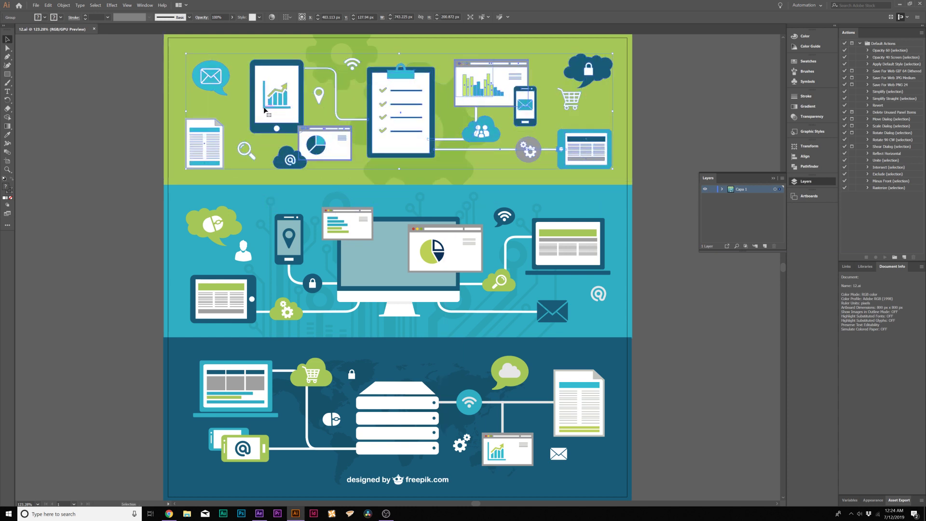
# Ungroup the top section's artwork and delete its green background shape.
pyautogui.click(63, 5)
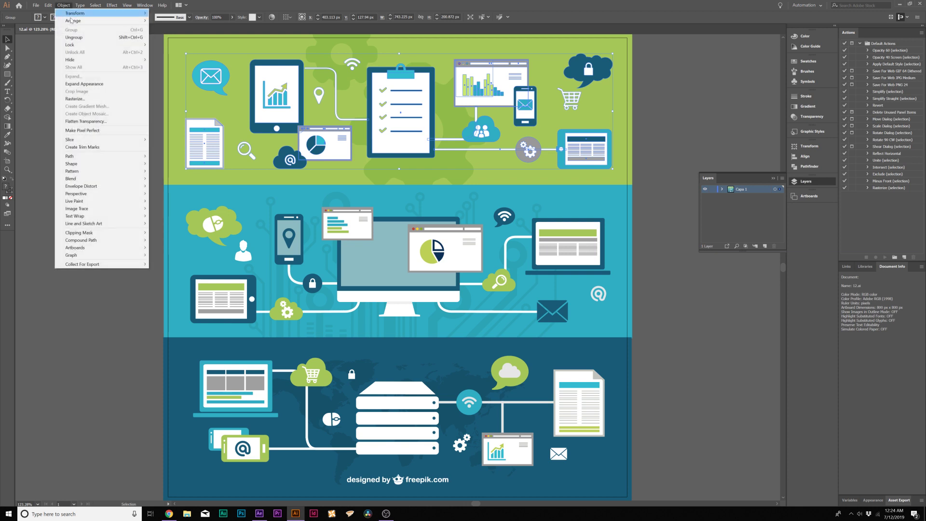
pyautogui.click(75, 38)
pyautogui.click(63, 5)
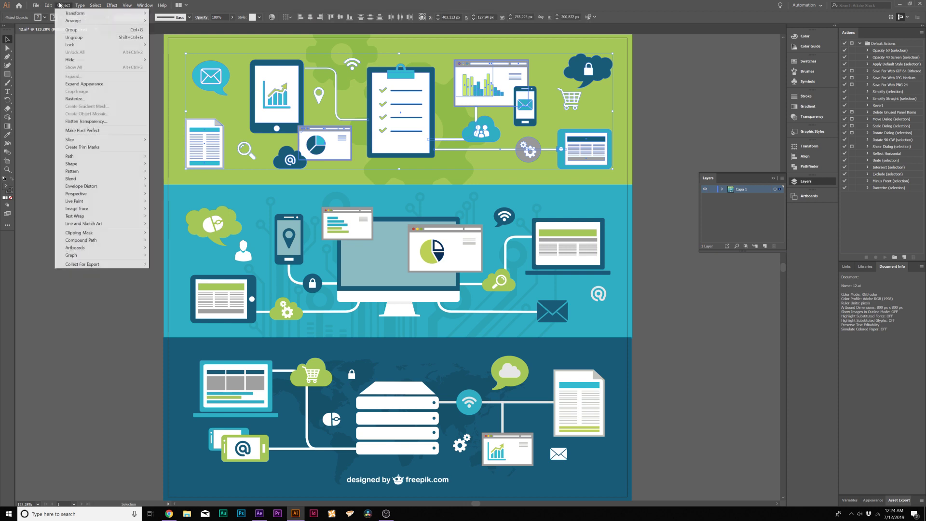
pyautogui.click(73, 37)
pyautogui.press('ctrl')
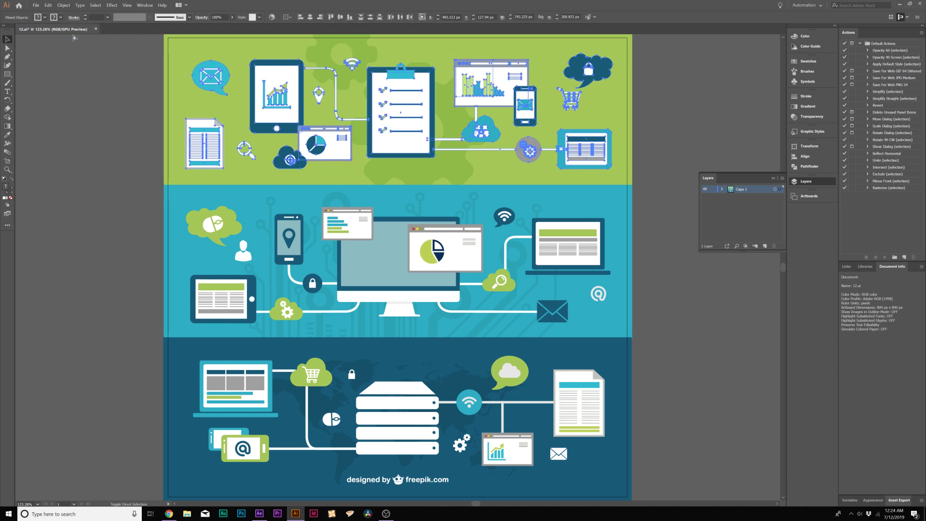
pyautogui.click(243, 54)
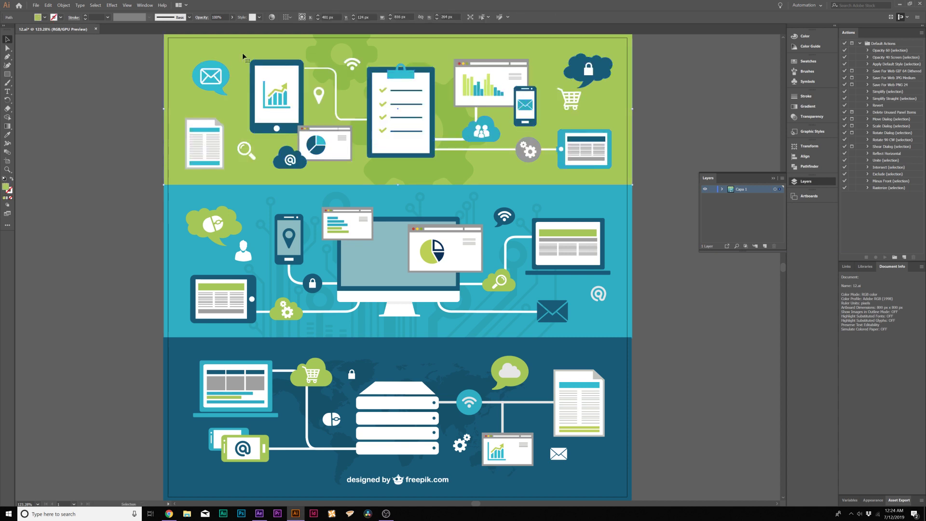
pyautogui.press('Delete')
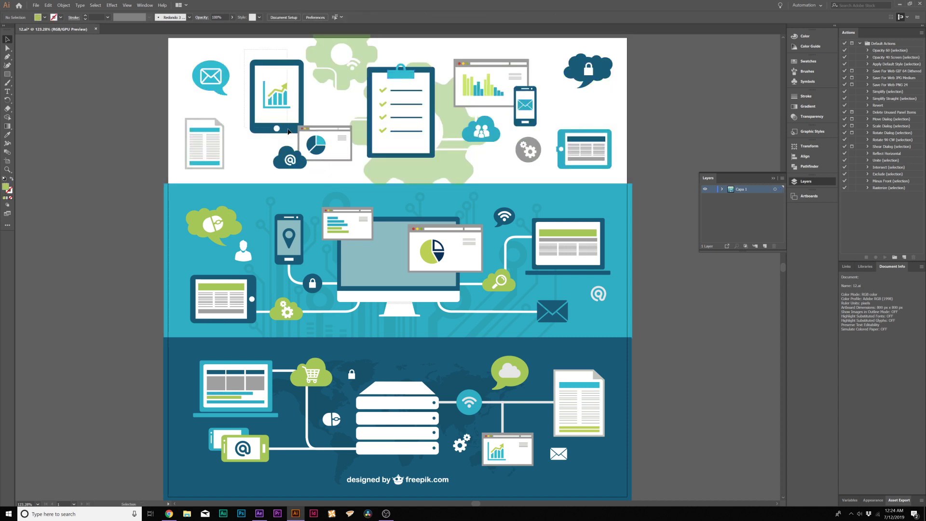
pyautogui.click(288, 131)
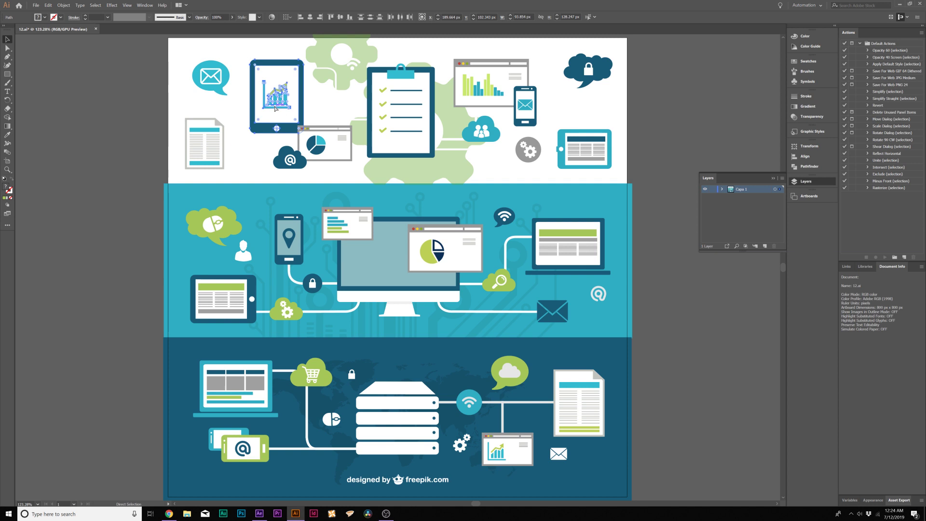
# Create a new 1920×1080 document and paste the tablet chart icon at its top-left.
pyautogui.press('v')
pyautogui.click(35, 5)
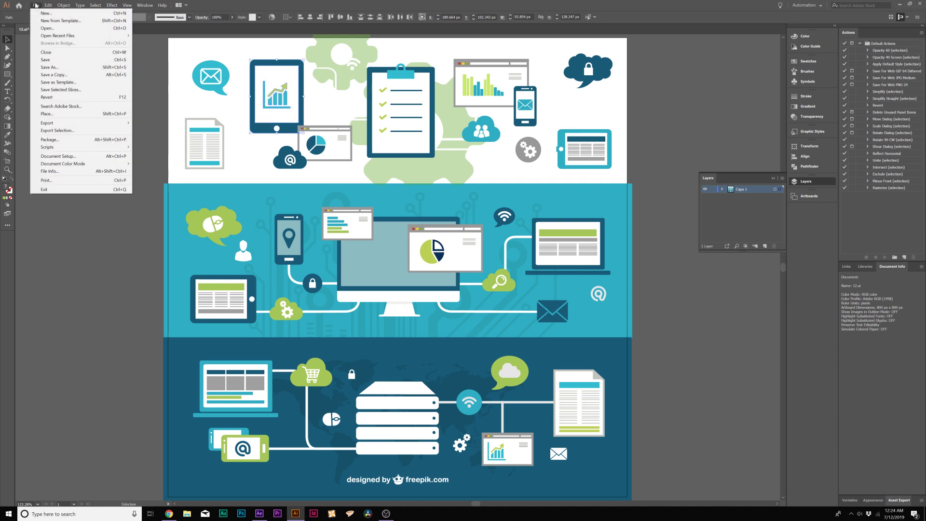
pyautogui.click(44, 13)
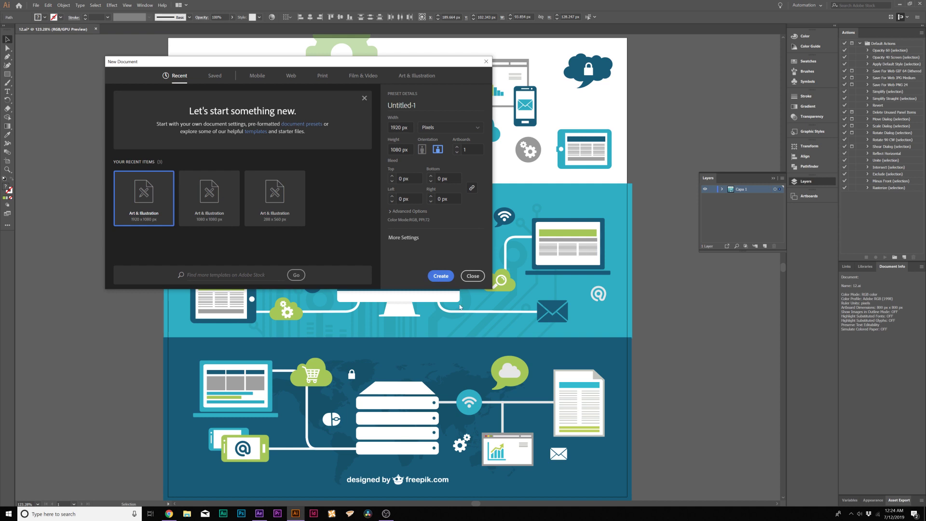
pyautogui.click(440, 277)
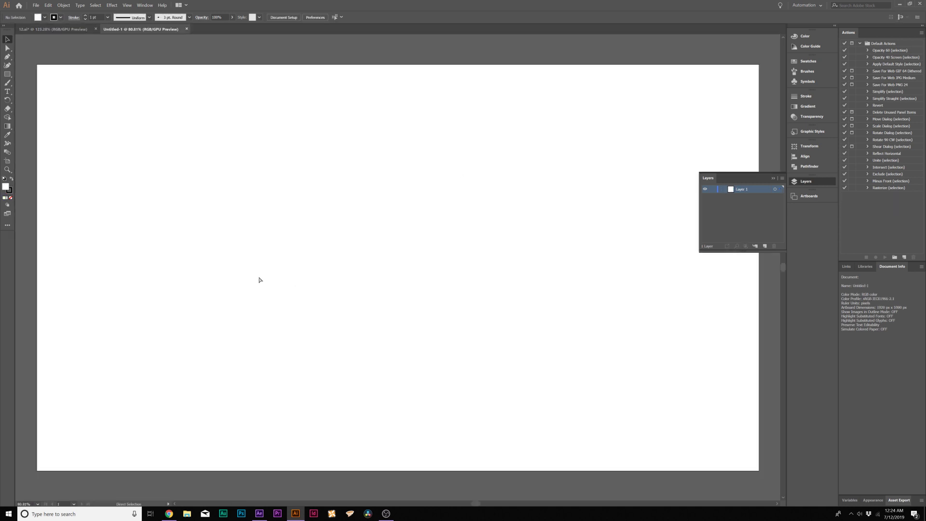
pyautogui.hotkey('ctrl', 'v')
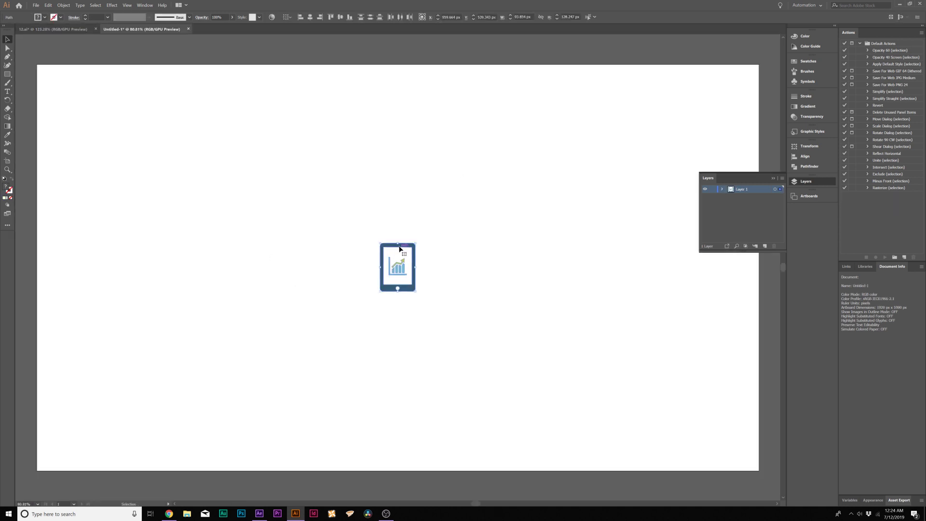
pyautogui.moveTo(400, 248); pyautogui.dragTo(138, 109)
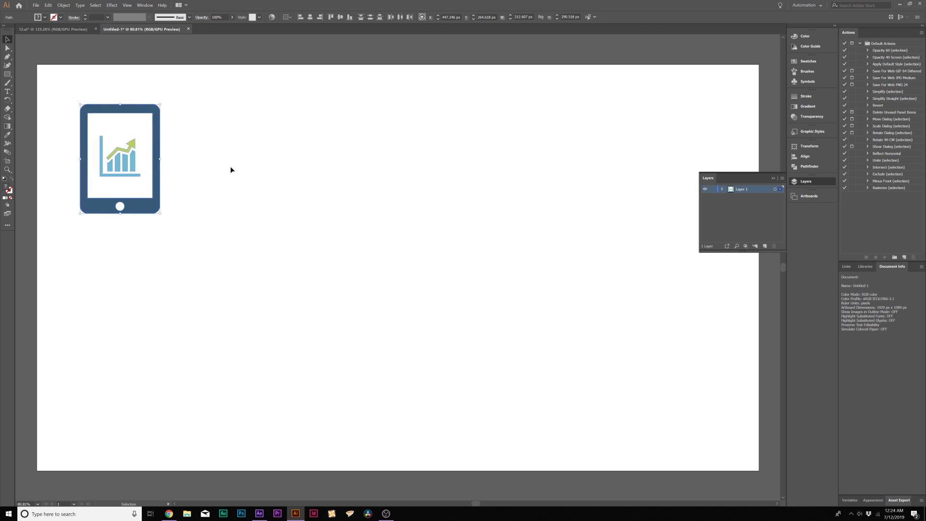
# Delete 12.ai's teal middle band and paste the laptop icon, enlarged, into Untitled-1.
pyautogui.click(53, 29)
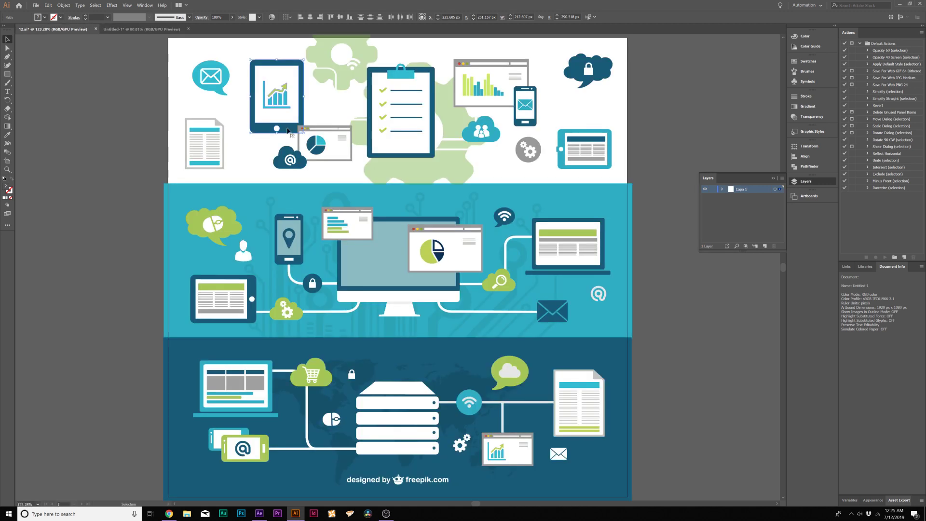
pyautogui.click(379, 301)
pyautogui.press('Delete')
pyautogui.click(557, 274)
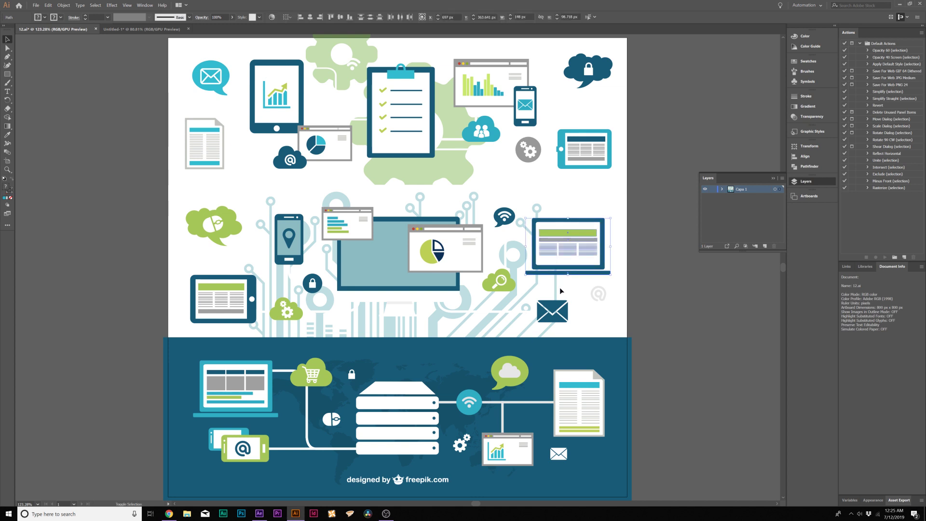
pyautogui.click(129, 29)
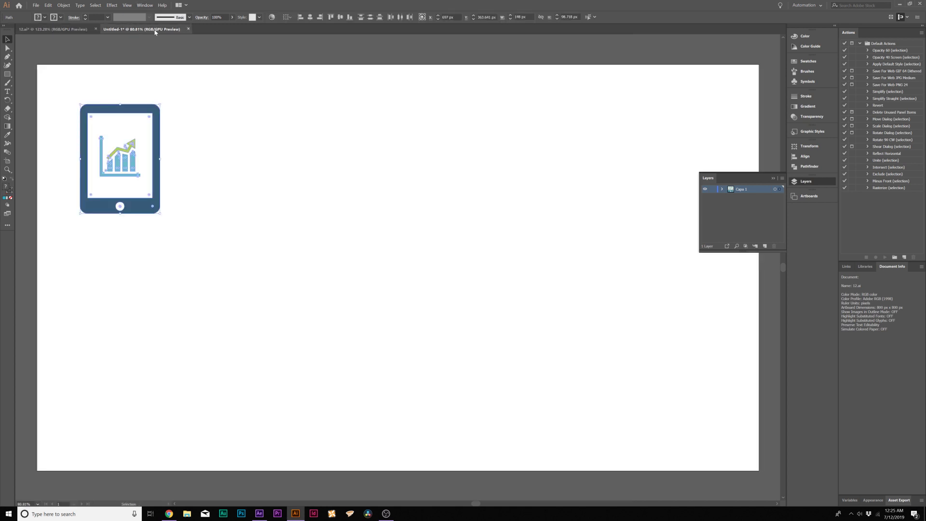
pyautogui.hotkey('ctrl', 'v')
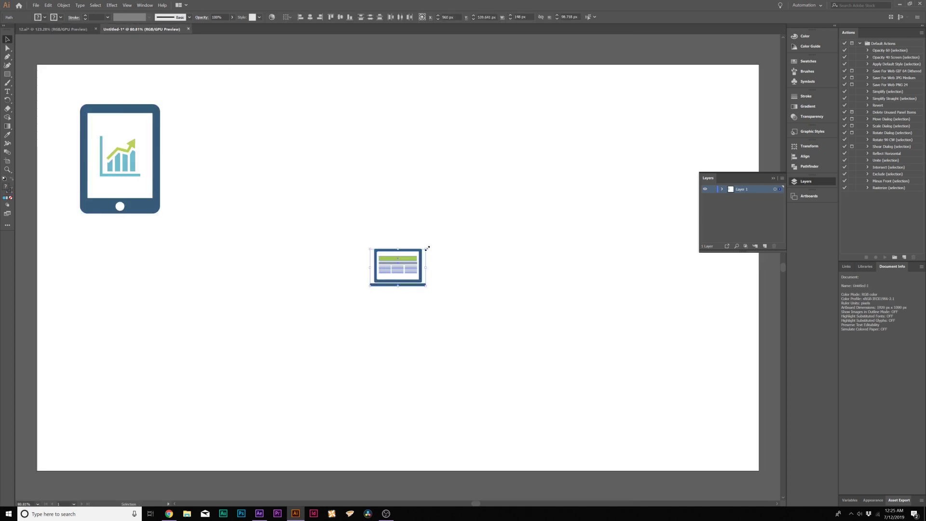
pyautogui.moveTo(427, 247); pyautogui.dragTo(524, 183)
pyautogui.moveTo(459, 285); pyautogui.dragTo(244, 335)
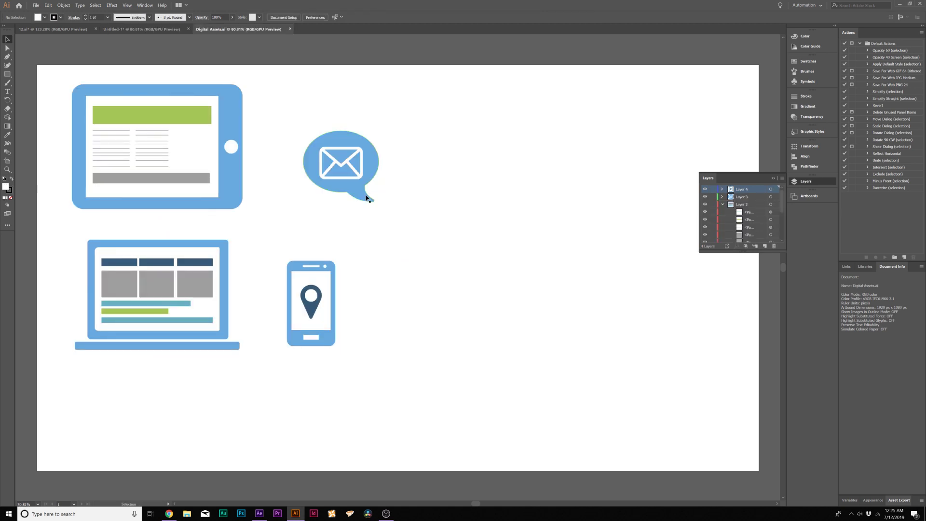
pyautogui.click(35, 6)
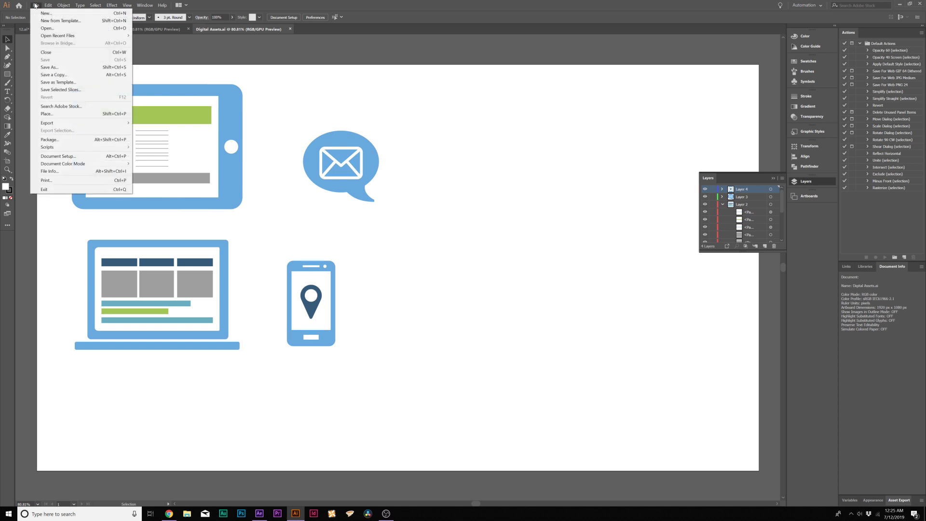
pyautogui.click(50, 68)
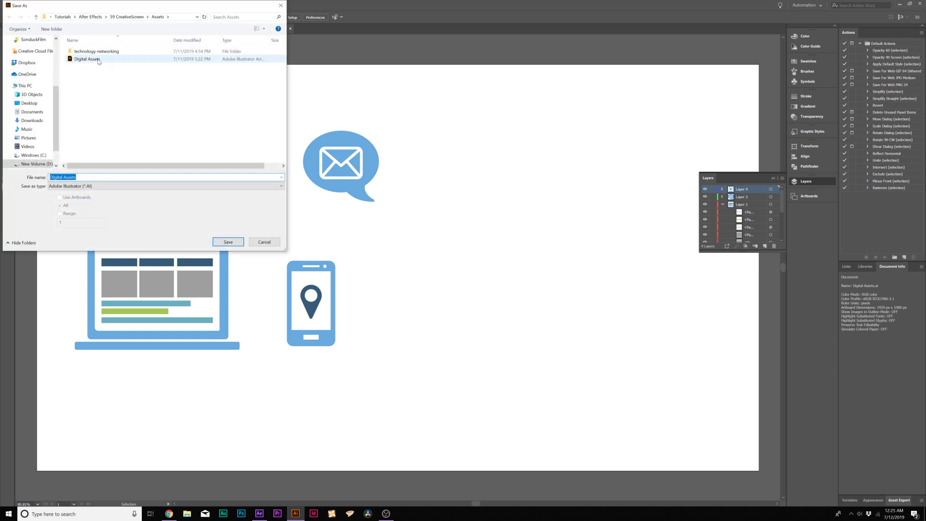
pyautogui.click(164, 186)
pyautogui.click(197, 234)
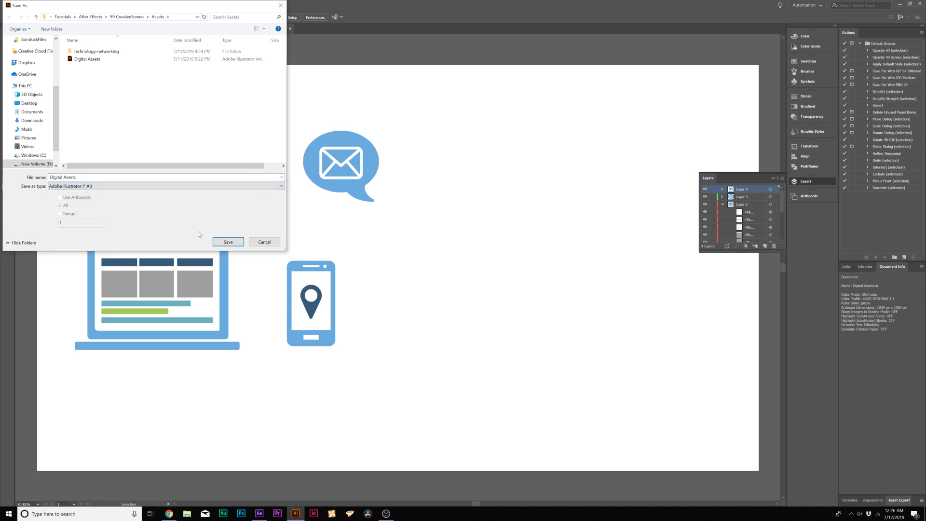
pyautogui.click(260, 242)
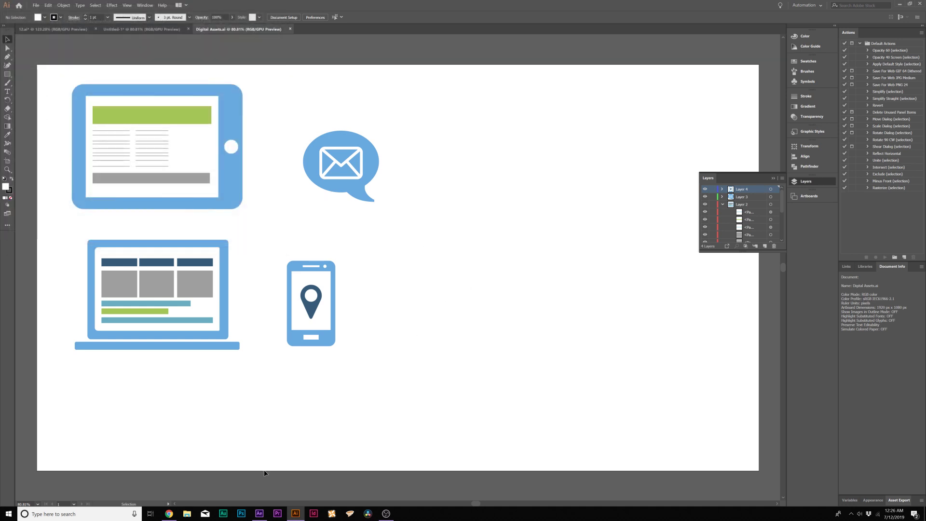
# Import Digital Assets.ai as a Composition and open the resulting Digital Assets 2 comp.
pyautogui.click(259, 513)
pyautogui.click(187, 513)
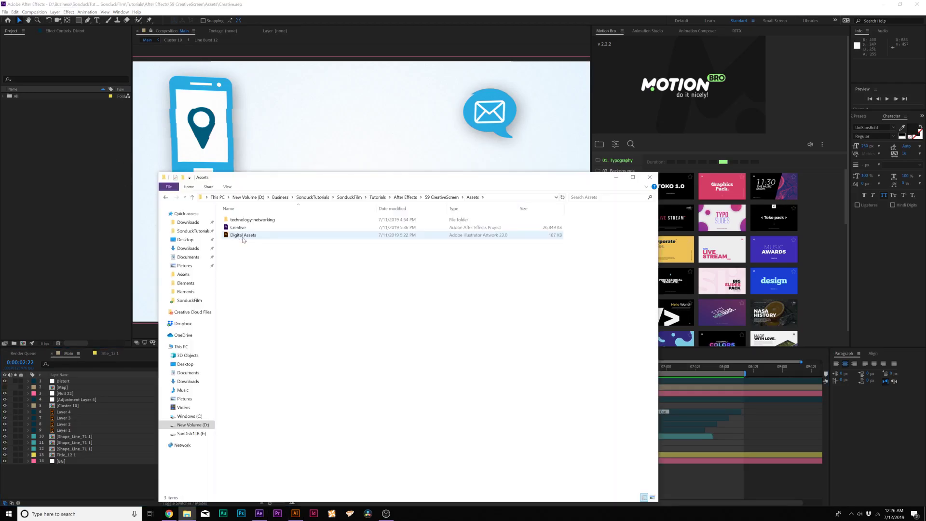
pyautogui.moveTo(241, 235); pyautogui.dragTo(81, 168)
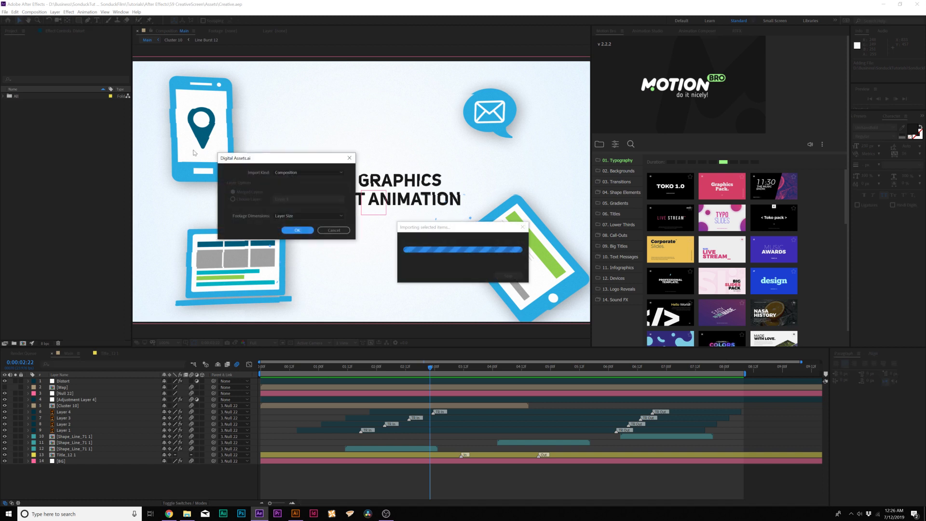
pyautogui.click(285, 172)
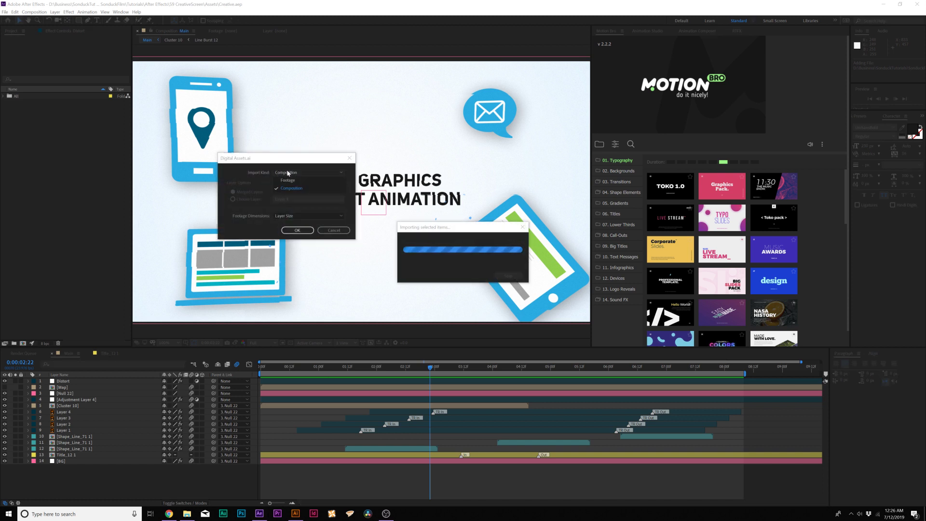
pyautogui.click(292, 188)
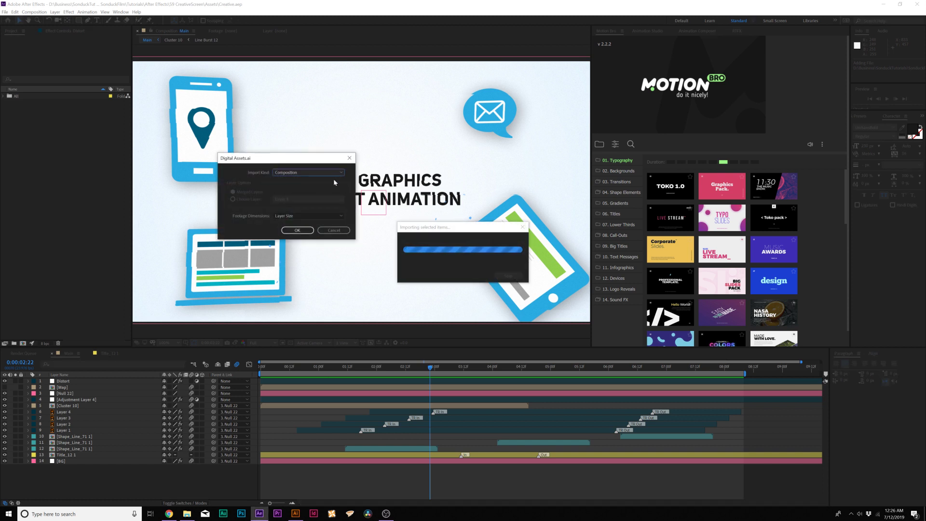
pyautogui.click(297, 230)
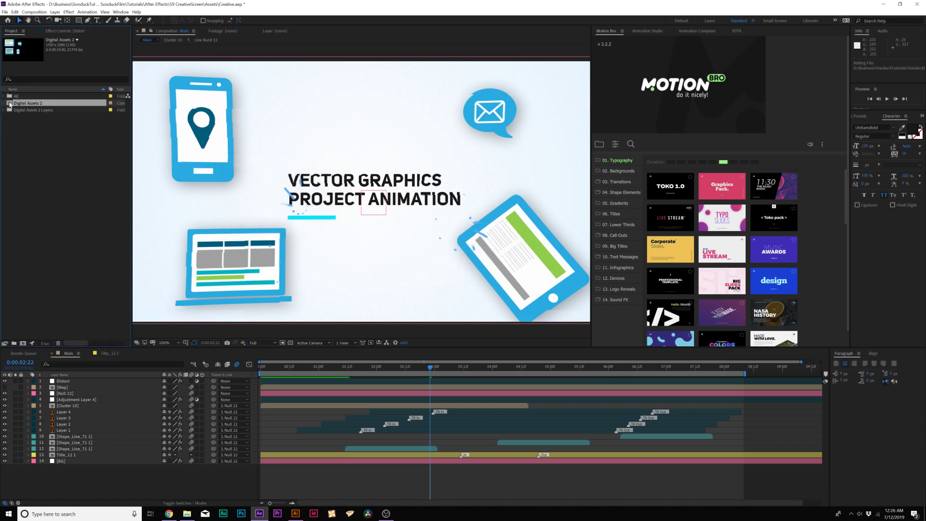
pyautogui.doubleClick(10, 104)
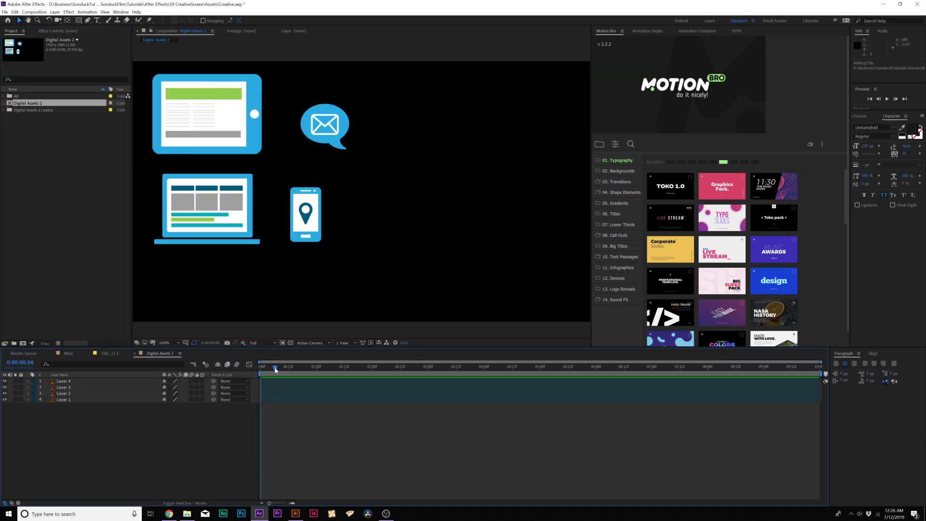
pyautogui.moveTo(276, 369); pyautogui.dragTo(310, 371)
pyautogui.click(295, 513)
pyautogui.click(229, 131)
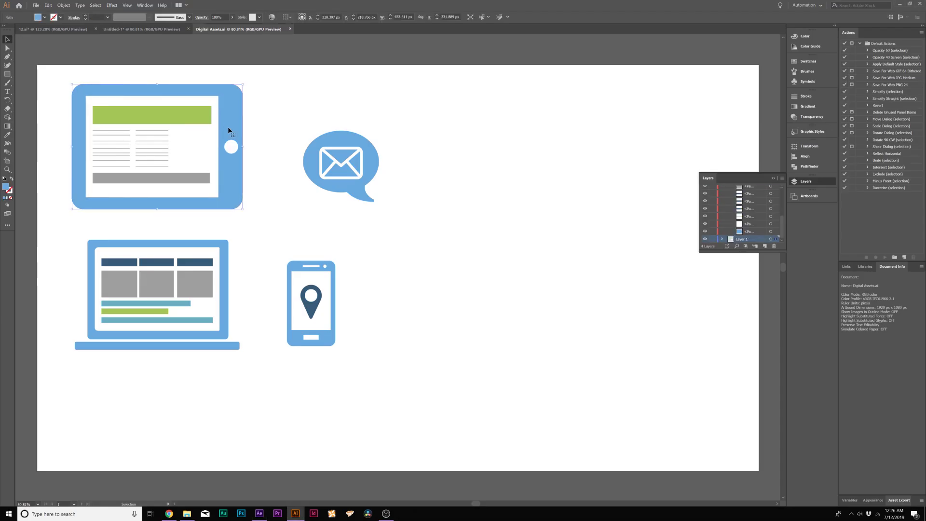
pyautogui.click(45, 17)
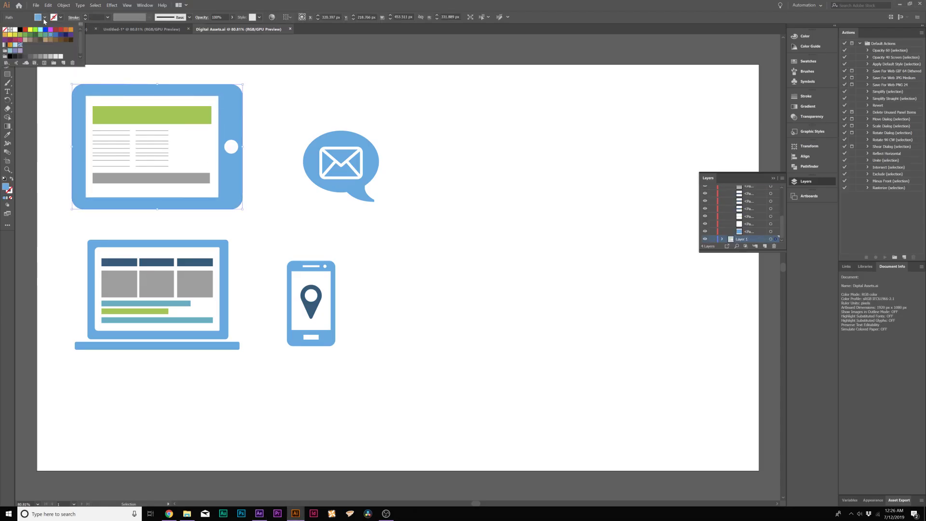
pyautogui.click(65, 31)
pyautogui.press('a')
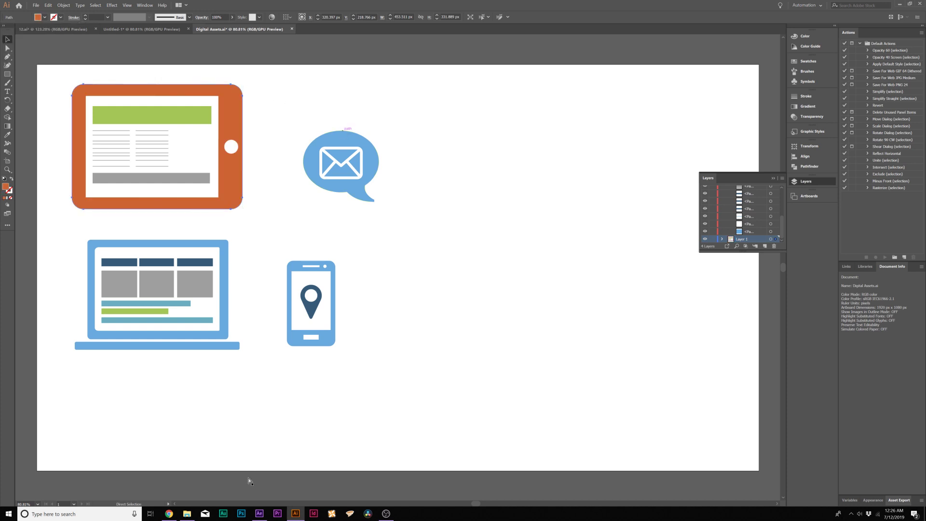
pyautogui.click(259, 513)
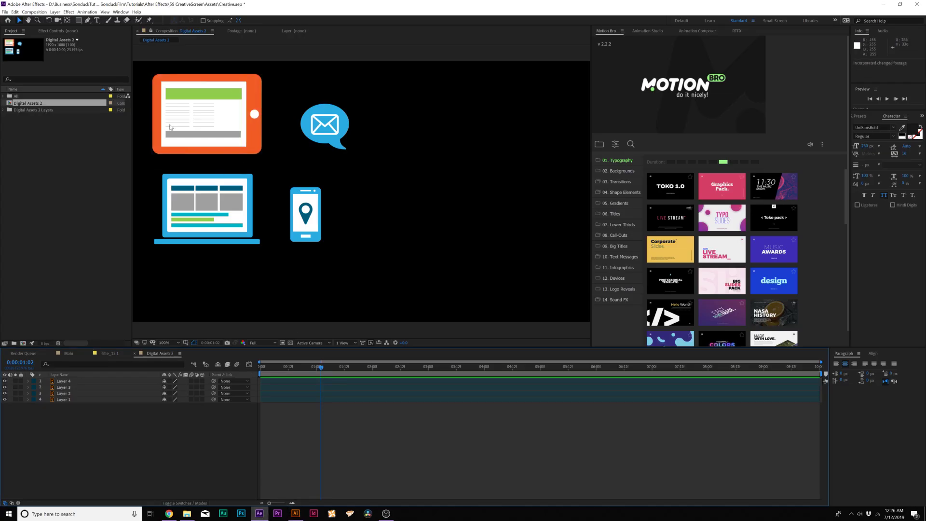
pyautogui.click(295, 513)
pyautogui.hotkey('ctrl', 'z')
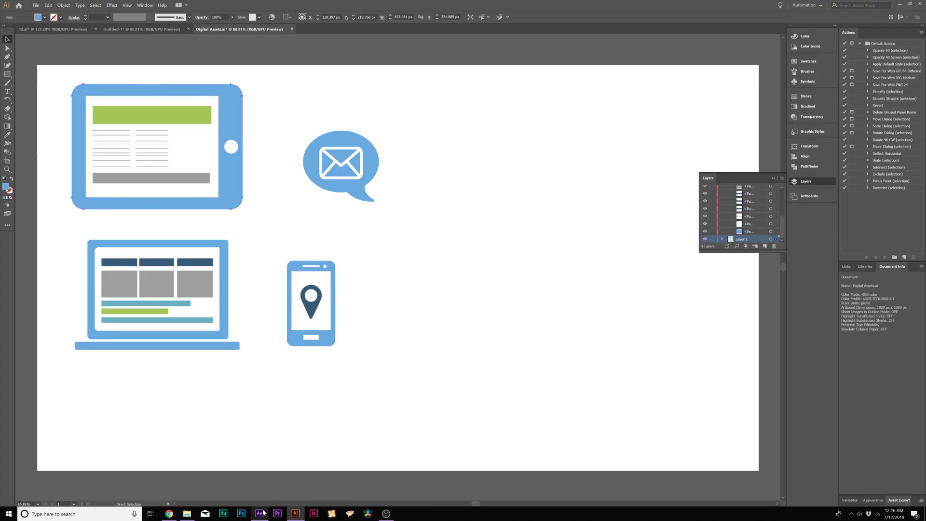
pyautogui.click(263, 512)
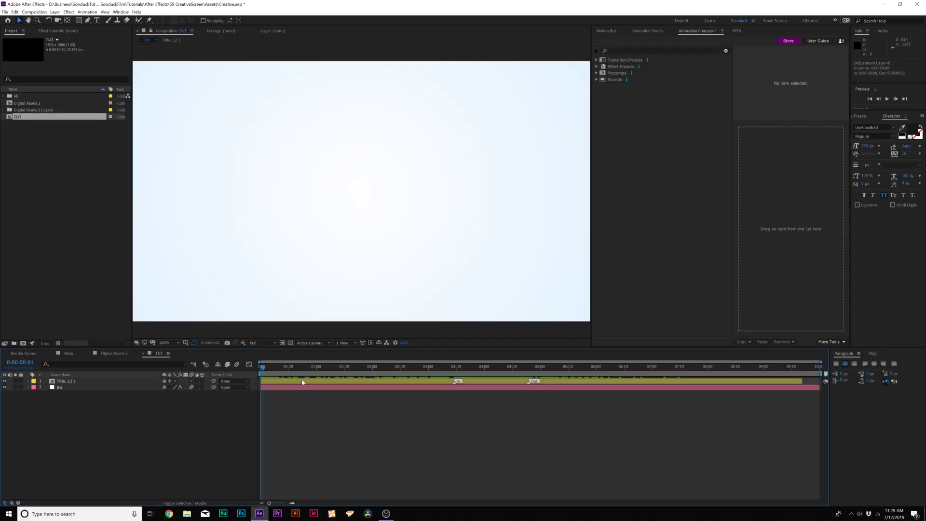
# Select all four icon layers in Digital Assets 2 and copy them.
pyautogui.moveTo(303, 367); pyautogui.dragTo(482, 368)
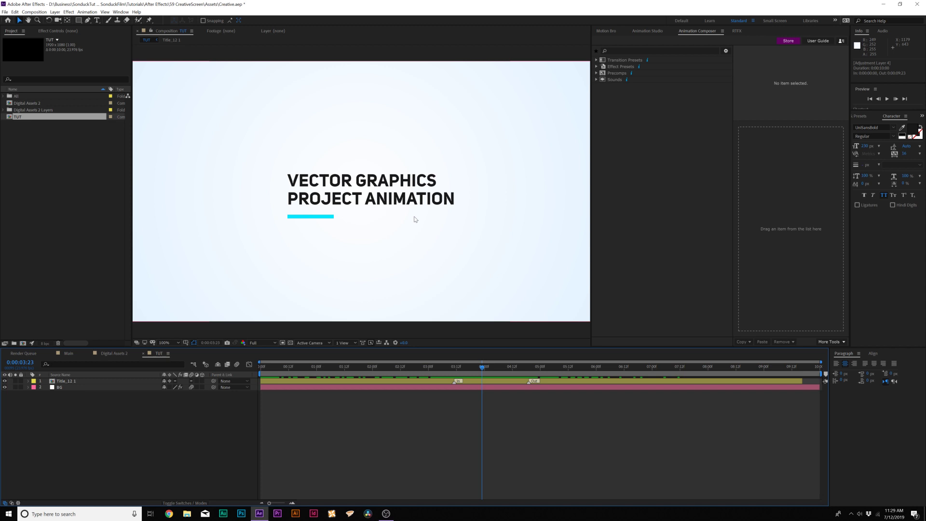
pyautogui.click(116, 353)
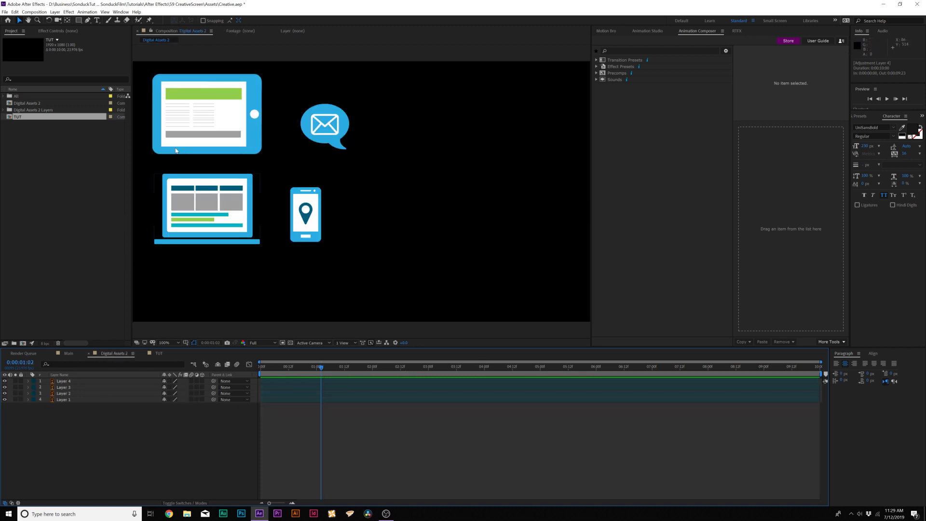
pyautogui.moveTo(69, 433); pyautogui.dragTo(69, 395)
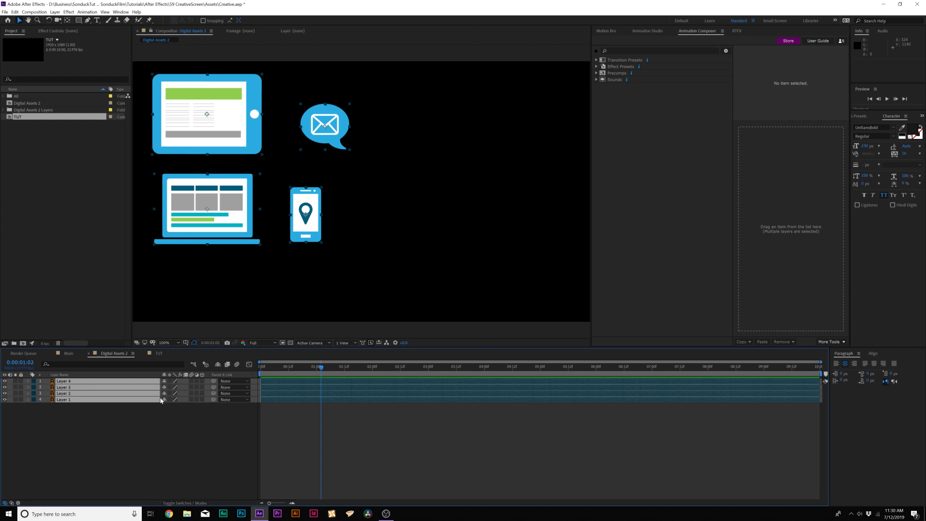
pyautogui.moveTo(108, 461); pyautogui.dragTo(77, 354)
pyautogui.moveTo(59, 432); pyautogui.dragTo(88, 363)
pyautogui.hotkey('ctrl', 'c')
pyautogui.click(163, 353)
# Paste the four icons into TUT, placing the tablet lower-right, laptop lower-left, phone upper-left, envelope upper-right.
pyautogui.hotkey('ctrl', 'v')
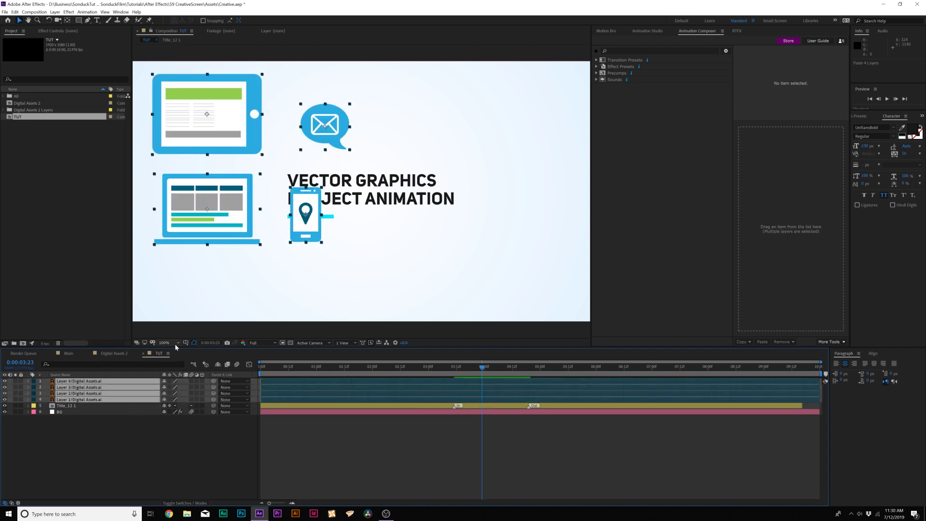
pyautogui.click(140, 466)
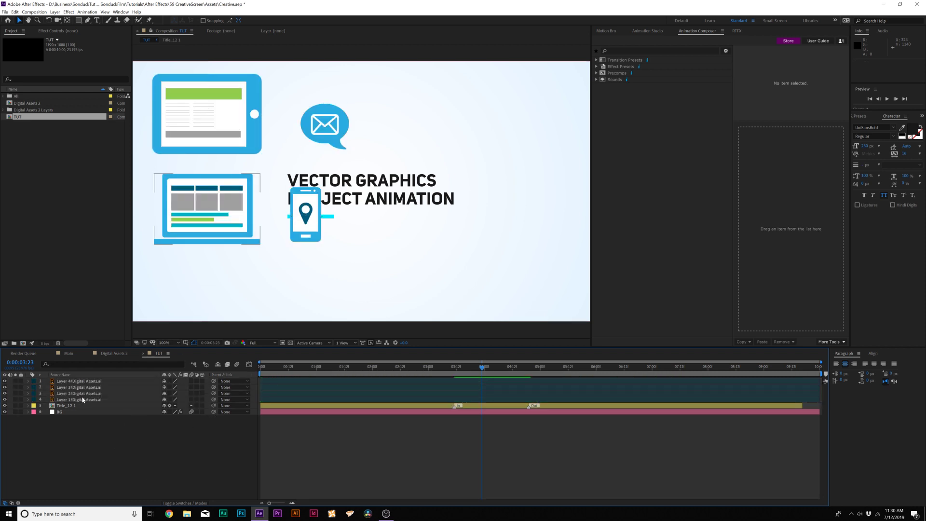
pyautogui.moveTo(239, 155); pyautogui.dragTo(240, 164)
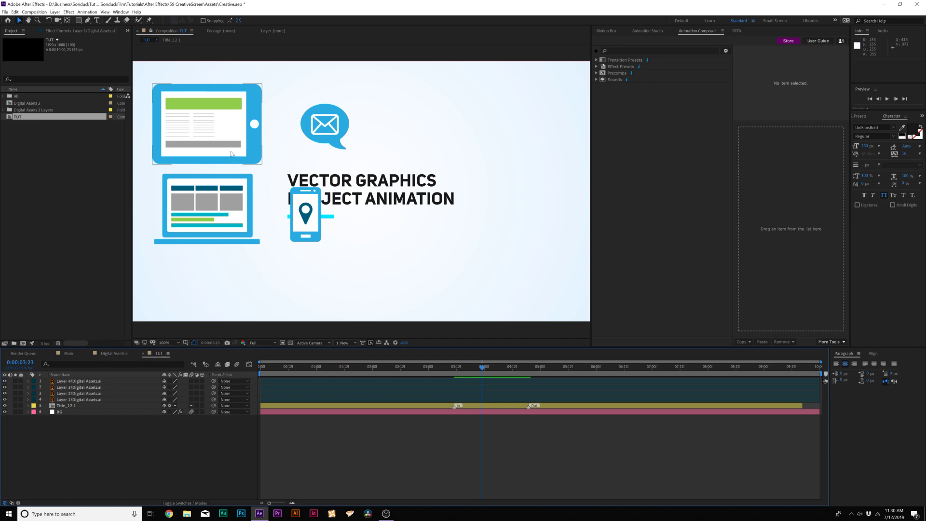
pyautogui.moveTo(231, 153); pyautogui.dragTo(524, 287)
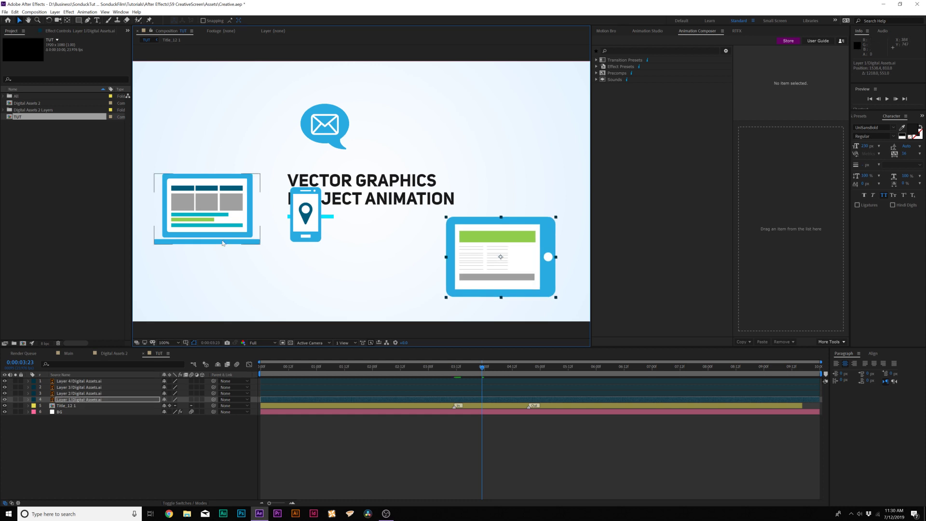
pyautogui.moveTo(222, 243); pyautogui.dragTo(236, 301)
pyautogui.moveTo(299, 214); pyautogui.dragTo(211, 108)
pyautogui.click(324, 125)
pyautogui.moveTo(324, 124); pyautogui.dragTo(504, 111)
# Tilt the tablet to about 26° and lower and enlarge the phone past 116%.
pyautogui.click(501, 256)
pyautogui.press('r')
pyautogui.moveTo(169, 406)
pyautogui.mouseDown()
pyautogui.moveTo(188, 405)
pyautogui.moveTo(179, 405)
pyautogui.mouseUp()
pyautogui.moveTo(222, 268); pyautogui.dragTo(215, 261)
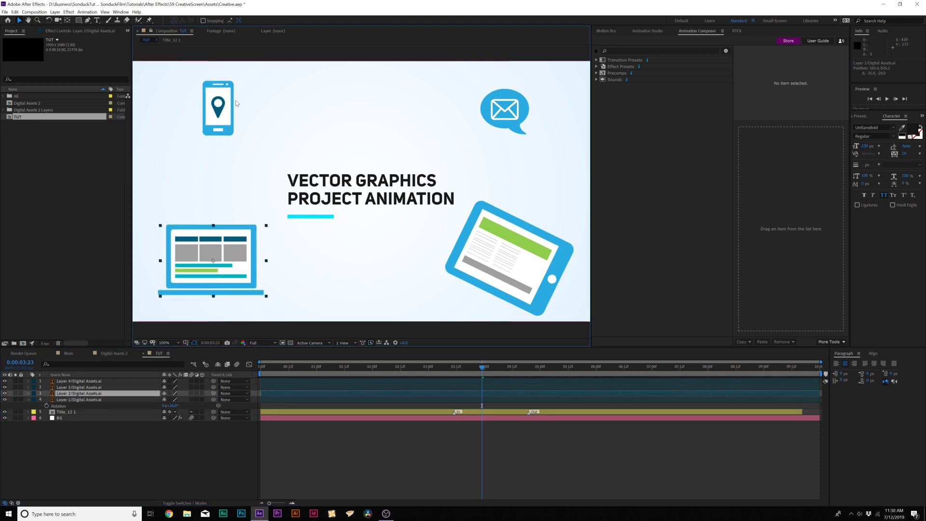
pyautogui.moveTo(236, 103); pyautogui.dragTo(241, 123)
pyautogui.press('s')
pyautogui.moveTo(172, 386); pyautogui.dragTo(196, 389)
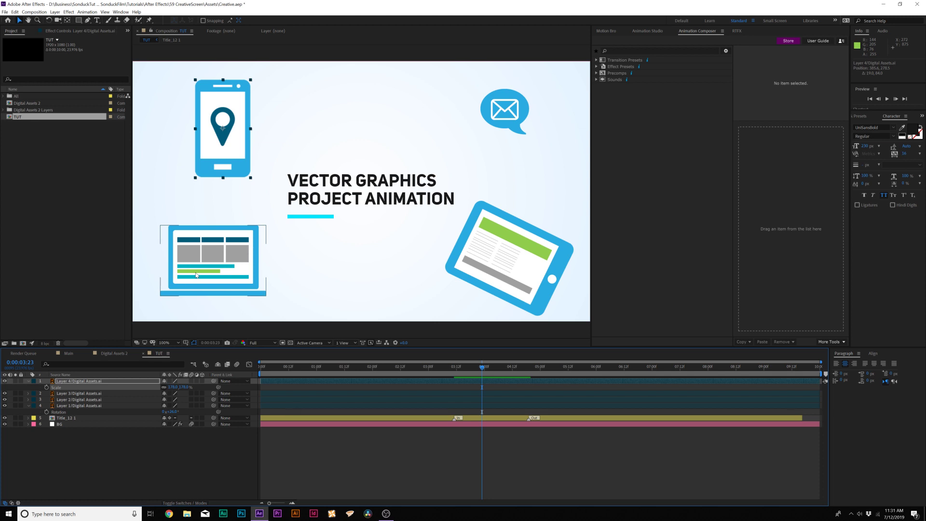
pyautogui.moveTo(173, 387); pyautogui.dragTo(254, 387)
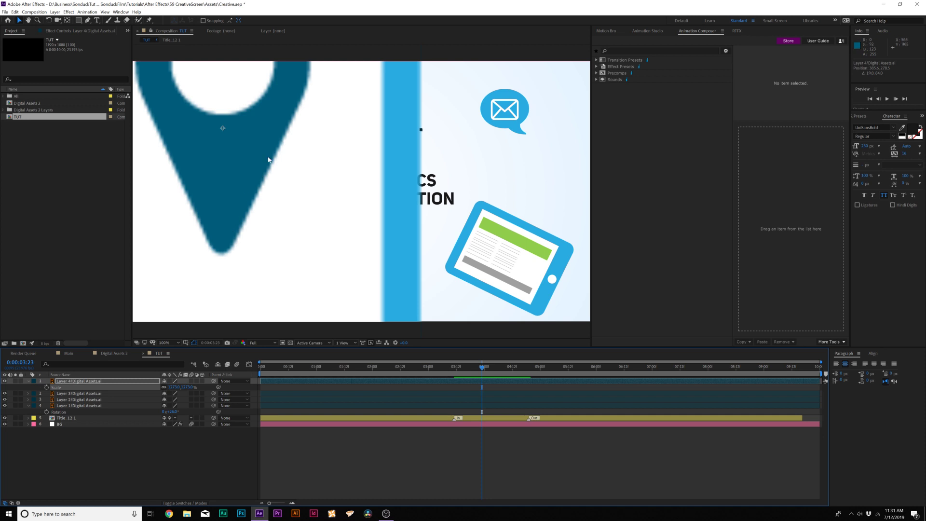
# Turn on Continuous Rasterize for the phone layer and scale it back to about 100%.
pyautogui.click(169, 381)
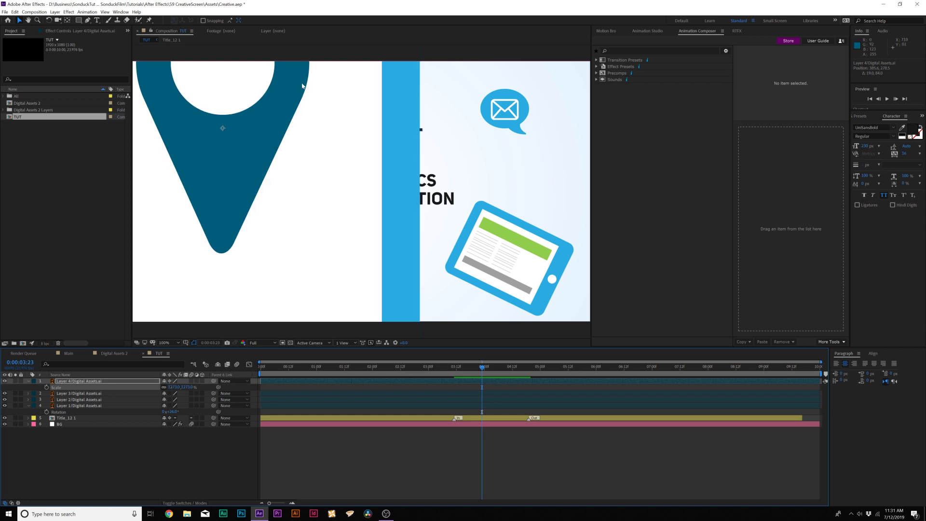
pyautogui.moveTo(172, 386); pyautogui.dragTo(25, 384)
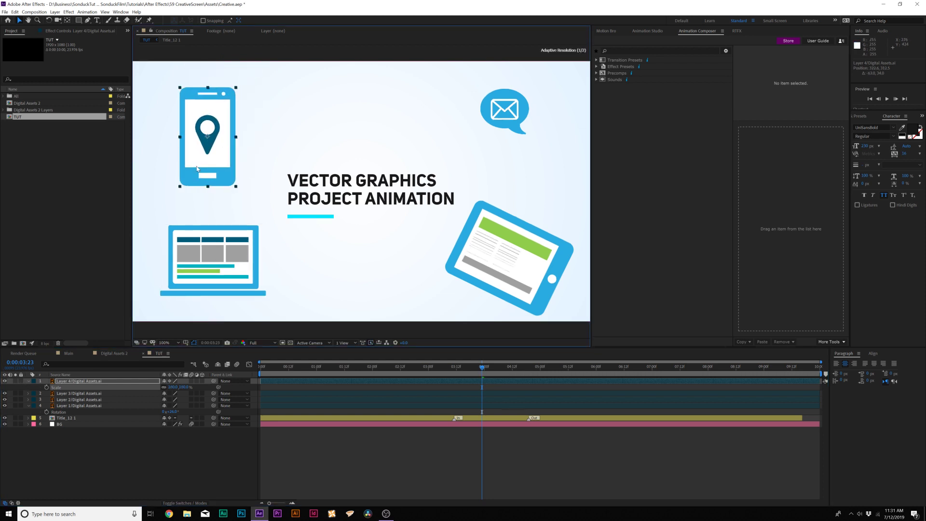
pyautogui.click(259, 367)
# Enable Scale and Rotation keyframes on the laptop layer and shift them to 0:00:01:11.
pyautogui.moveTo(258, 368); pyautogui.dragTo(293, 368)
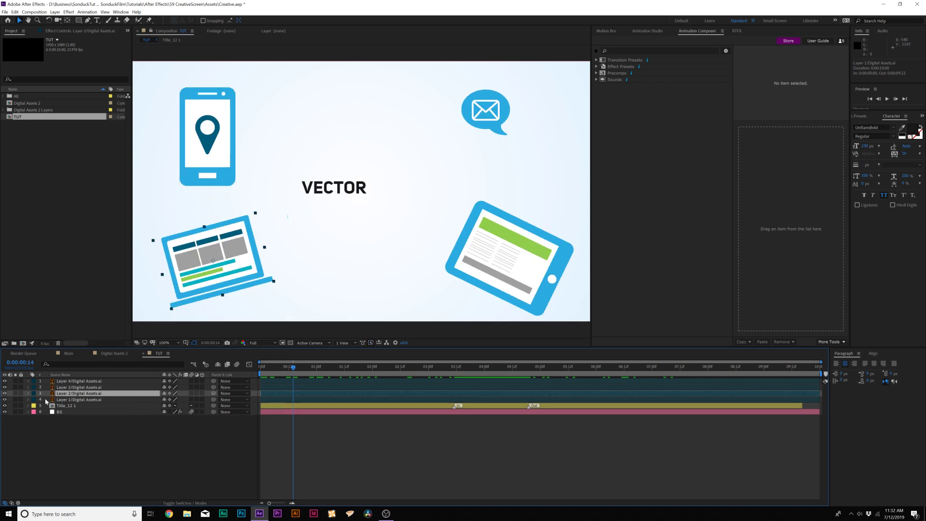
pyautogui.click(28, 393)
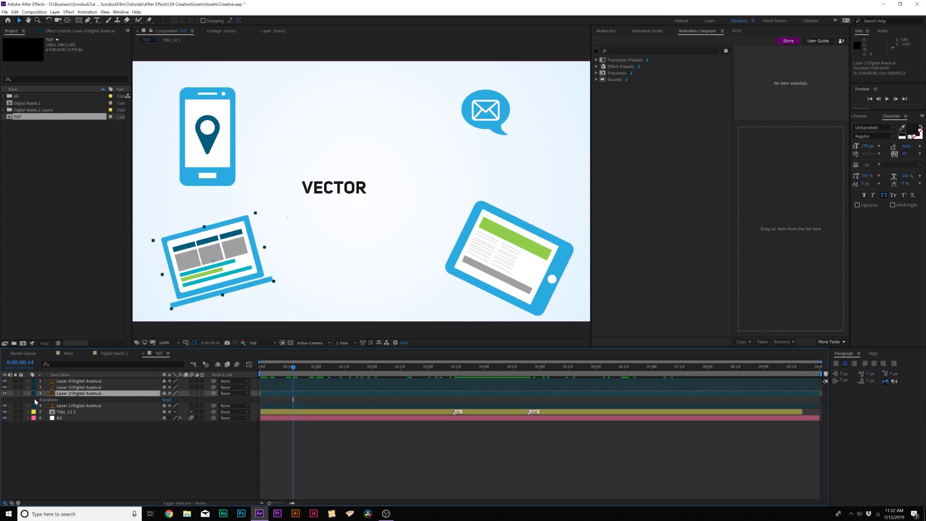
pyautogui.click(36, 401)
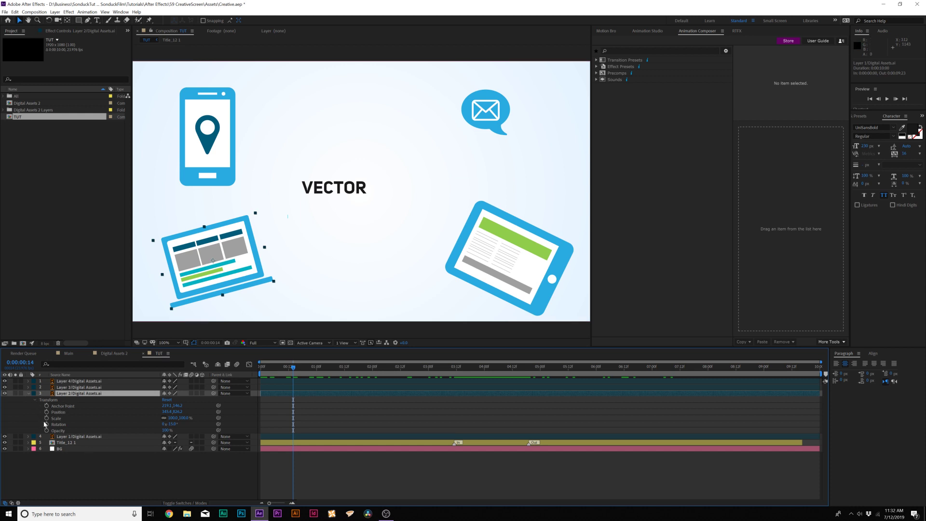
pyautogui.click(46, 417)
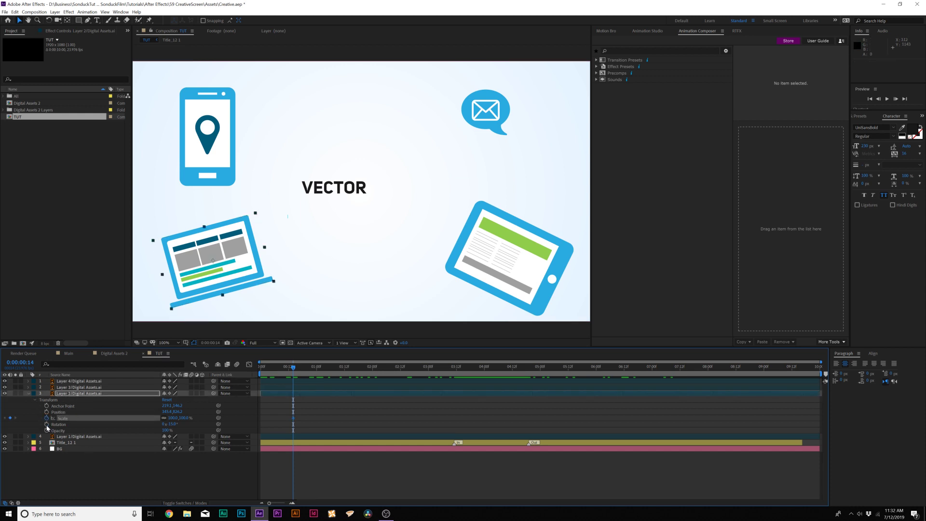
pyautogui.click(46, 424)
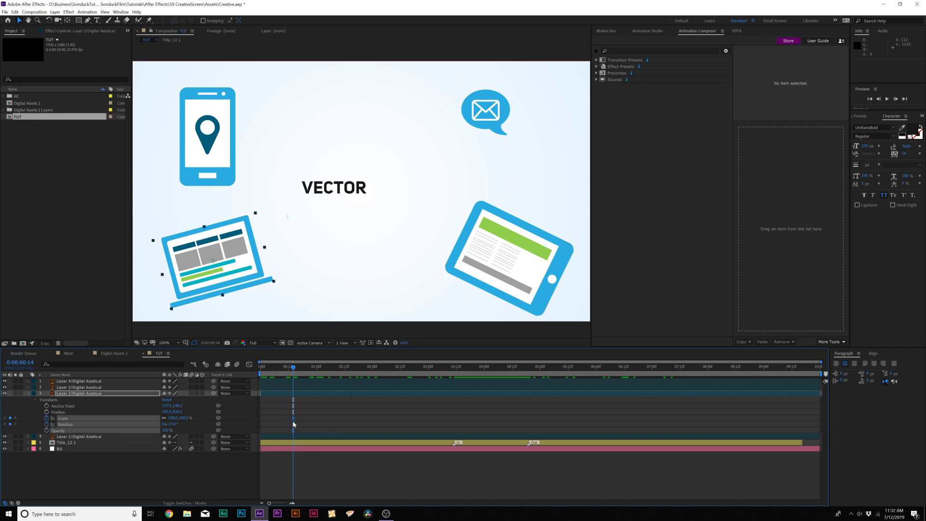
pyautogui.moveTo(293, 425); pyautogui.dragTo(341, 419)
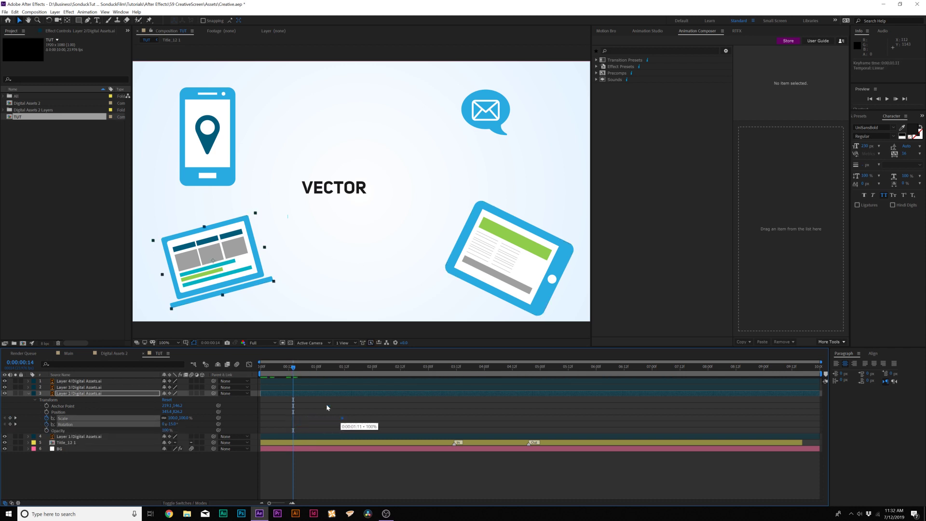
# Key the laptop's starting scale at 0% and rotation at +3°.
pyautogui.click(198, 419)
pyautogui.click(172, 417)
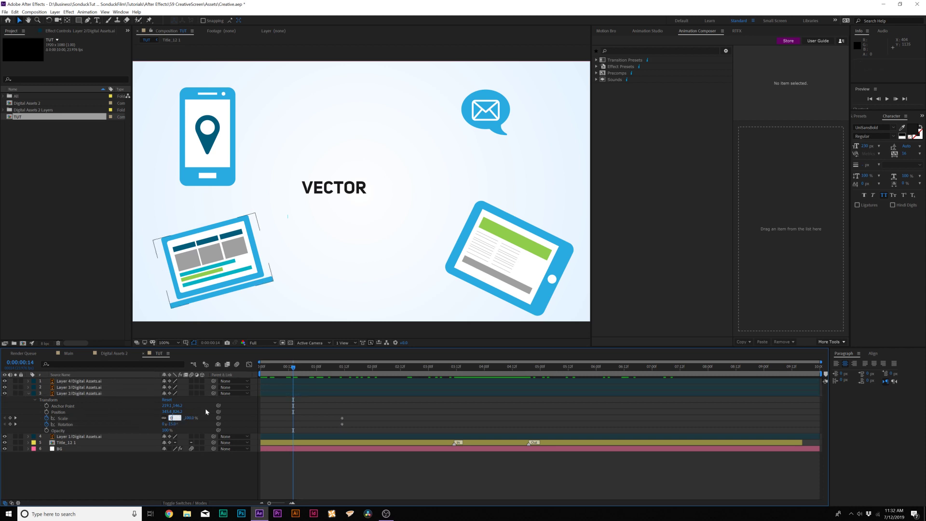
pyautogui.write('0')
pyautogui.press('Return')
pyautogui.moveTo(172, 424); pyautogui.dragTo(181, 424)
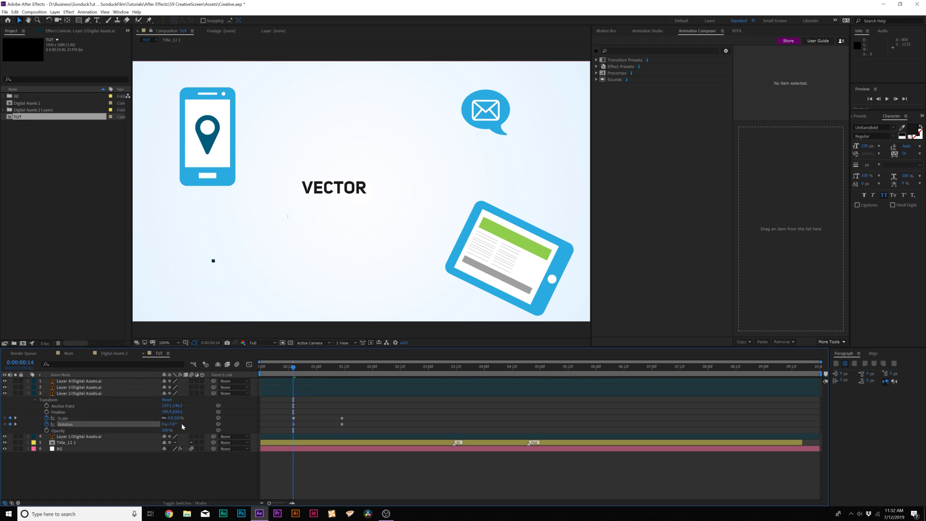
pyautogui.press('space')
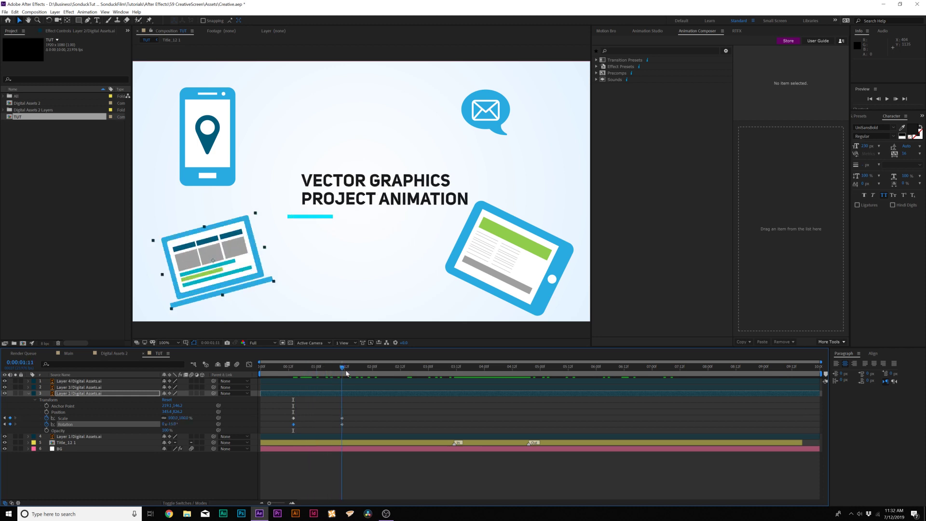
pyautogui.moveTo(285, 375); pyautogui.dragTo(353, 375)
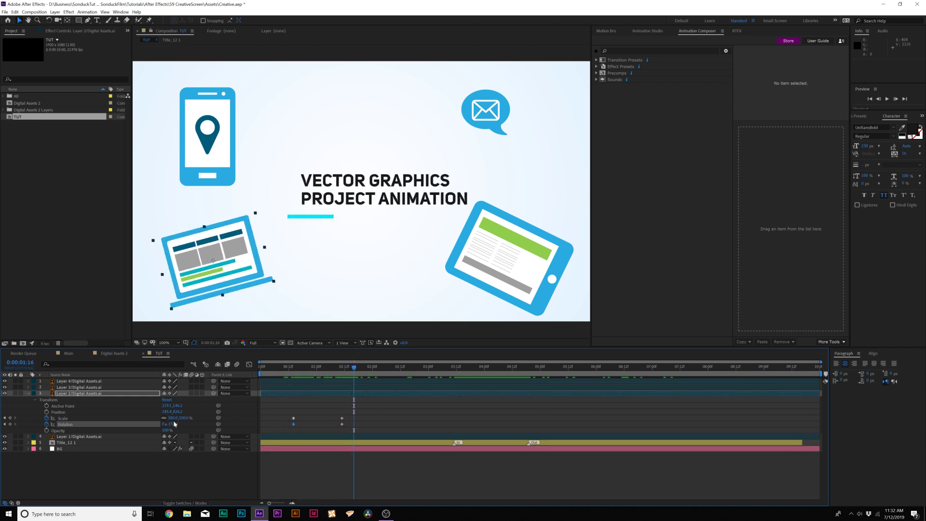
# Add a 114% scale overshoot settling near 97%, and ease the later keyframes.
pyautogui.moveTo(172, 418); pyautogui.dragTo(176, 418)
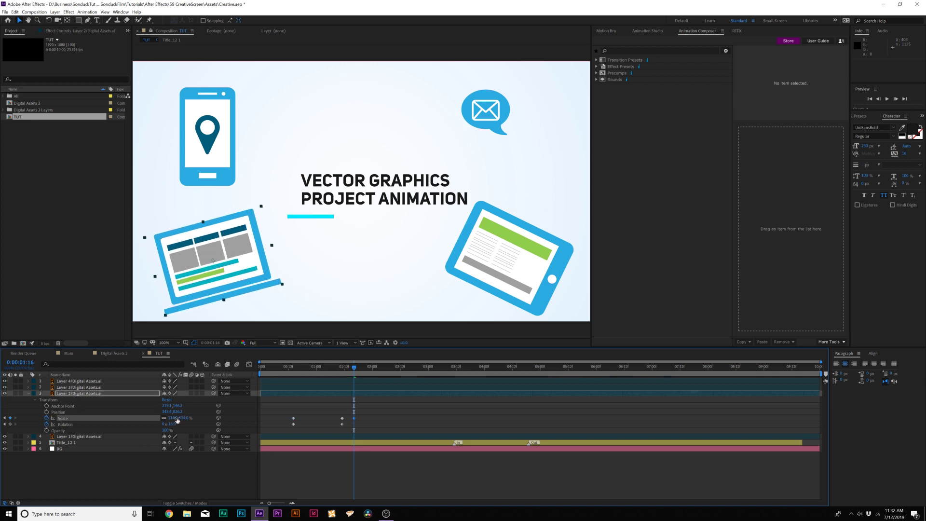
pyautogui.press('pagedown')
pyautogui.press('pagedown')
pyautogui.press('pagedown')
pyautogui.press('pagedown')
pyautogui.press('pagedown')
pyautogui.click(176, 418)
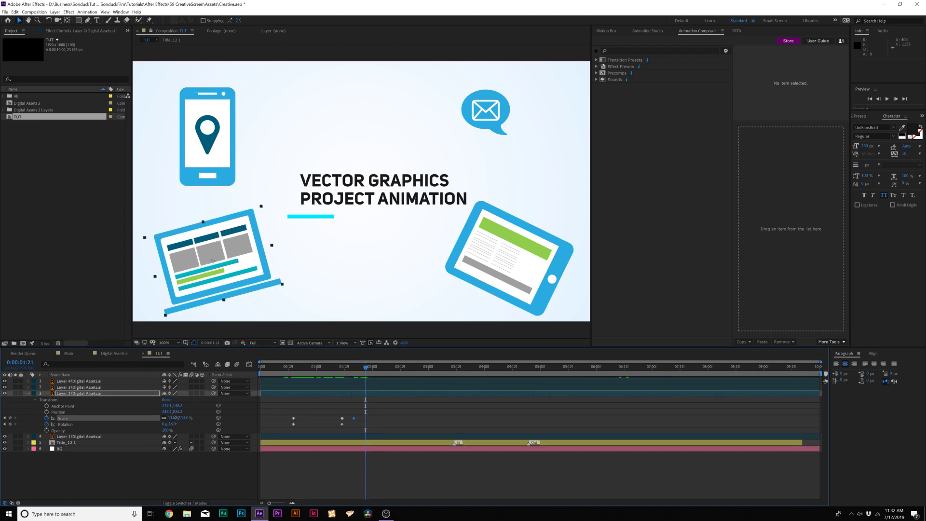
pyautogui.press('Return')
pyautogui.moveTo(346, 401); pyautogui.dragTo(366, 426)
pyautogui.press('F9')
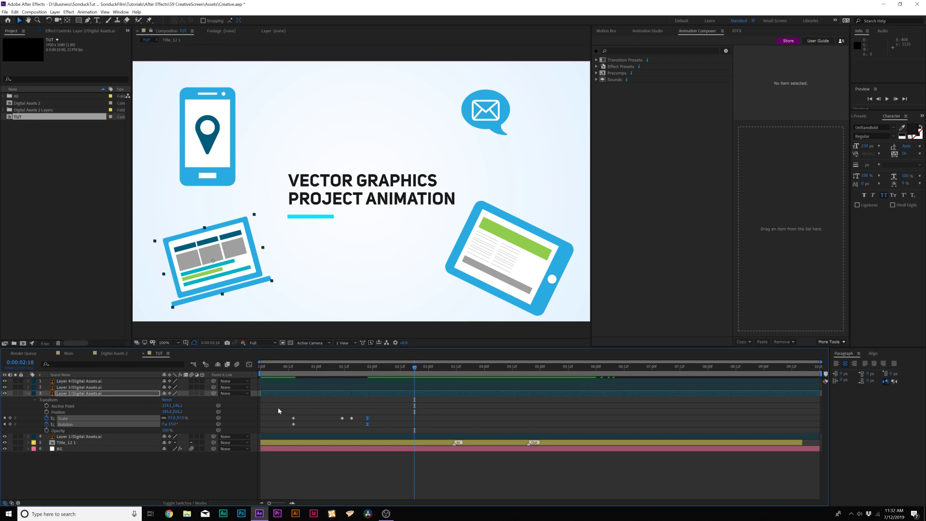
# Preview the laptop's pop-in from 0:12 and check it around 0:00:01:23.
pyautogui.moveTo(278, 411); pyautogui.dragTo(300, 428)
pyautogui.click(289, 369)
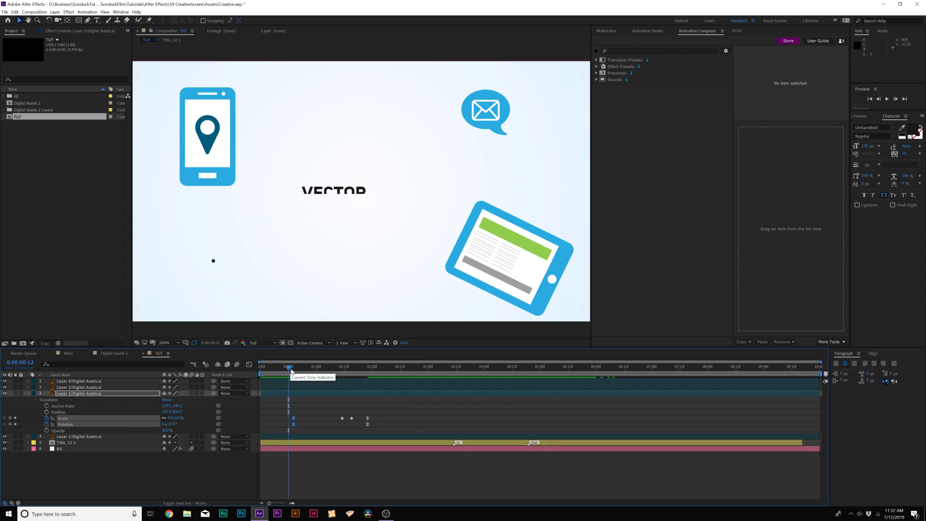
pyautogui.press('space')
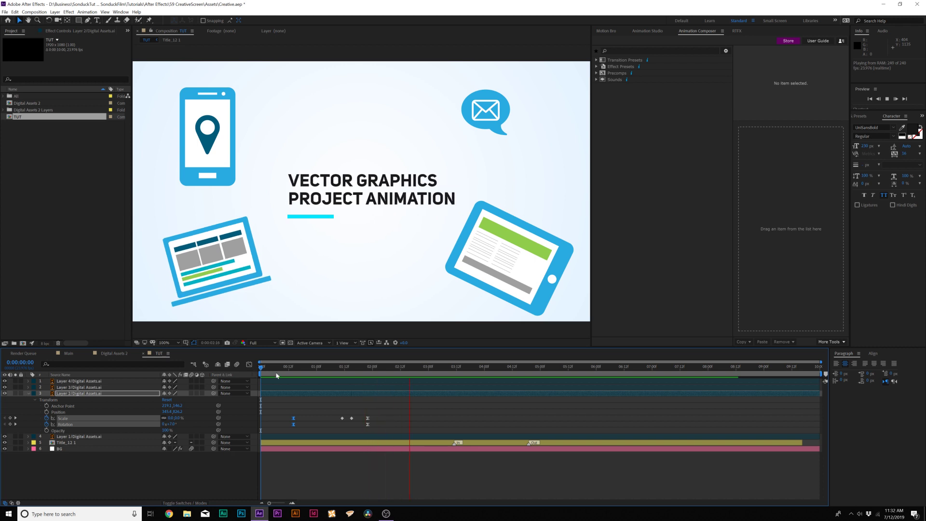
pyautogui.moveTo(284, 368); pyautogui.dragTo(376, 376)
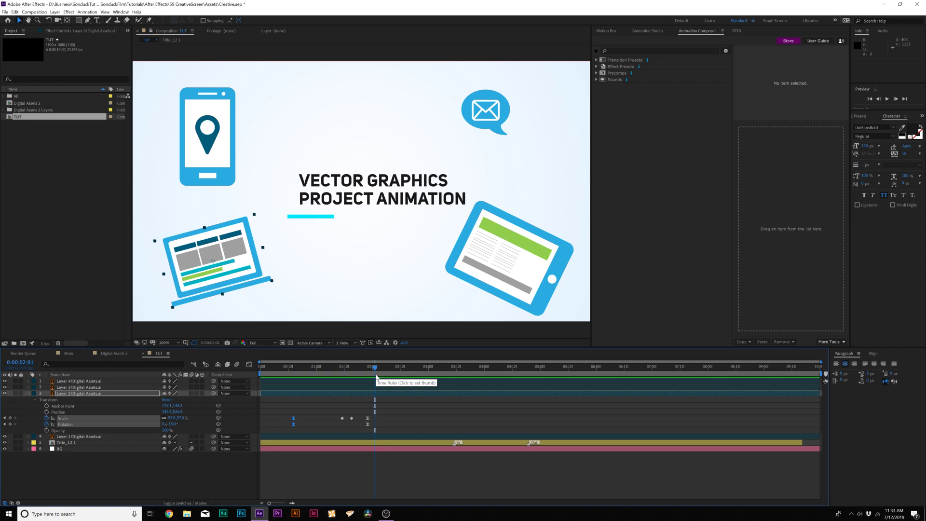
pyautogui.click(370, 375)
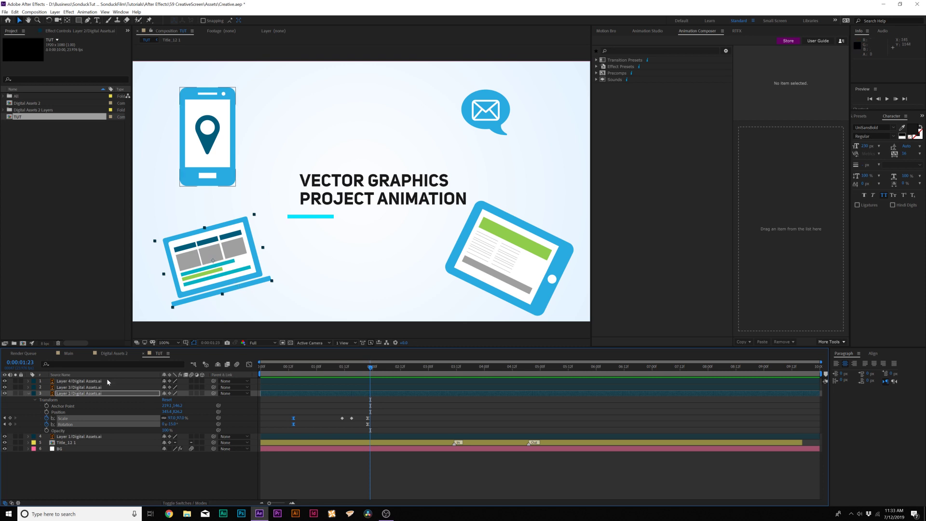
pyautogui.click(92, 394)
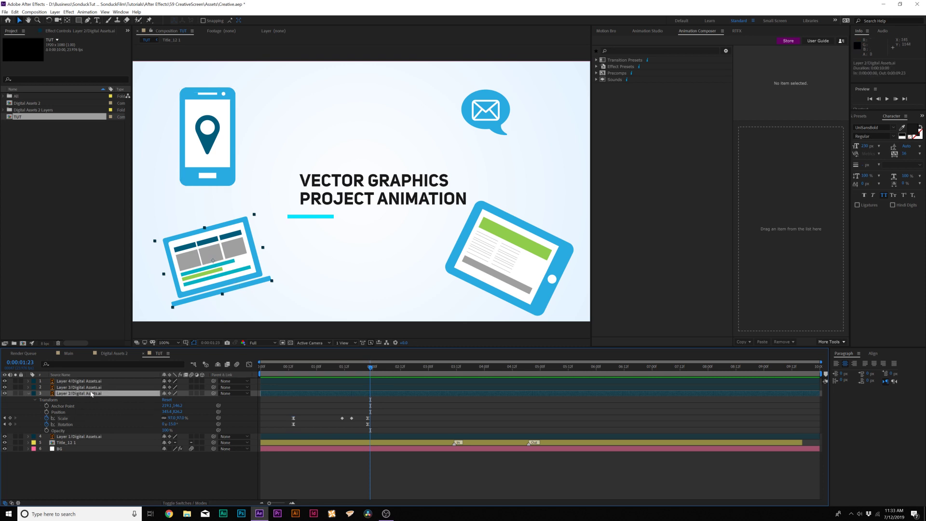
# Convert the laptop layer to shapes and list the Layer 2 Outlines shape groups.
pyautogui.click(28, 394)
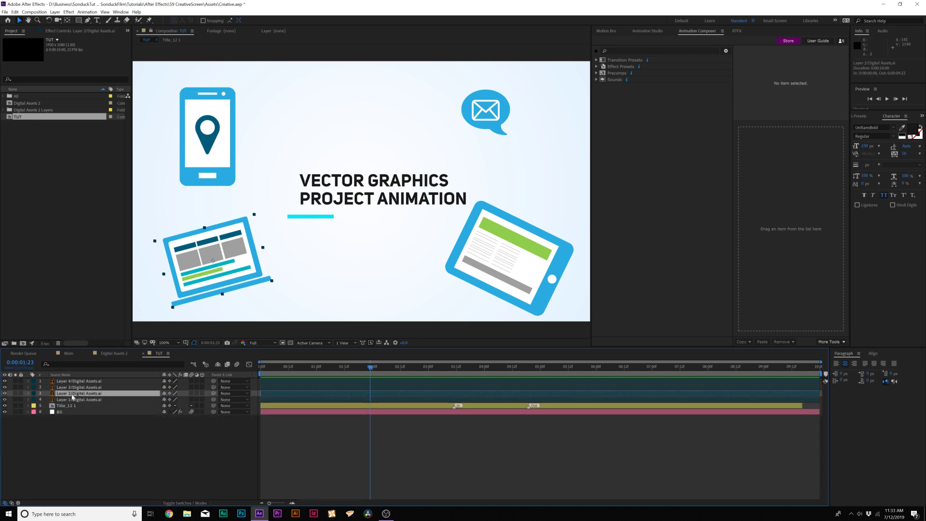
pyautogui.rightClick(73, 396)
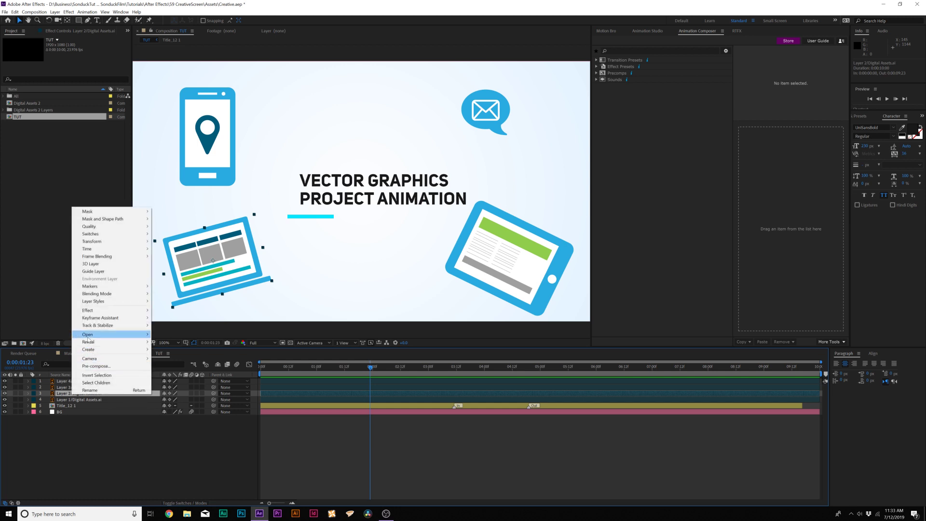
pyautogui.moveTo(91, 348)
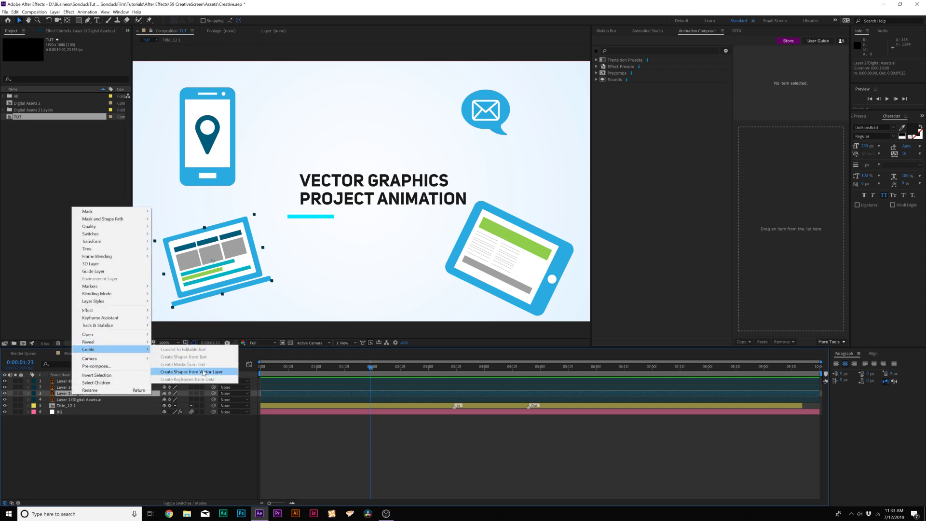
pyautogui.click(191, 371)
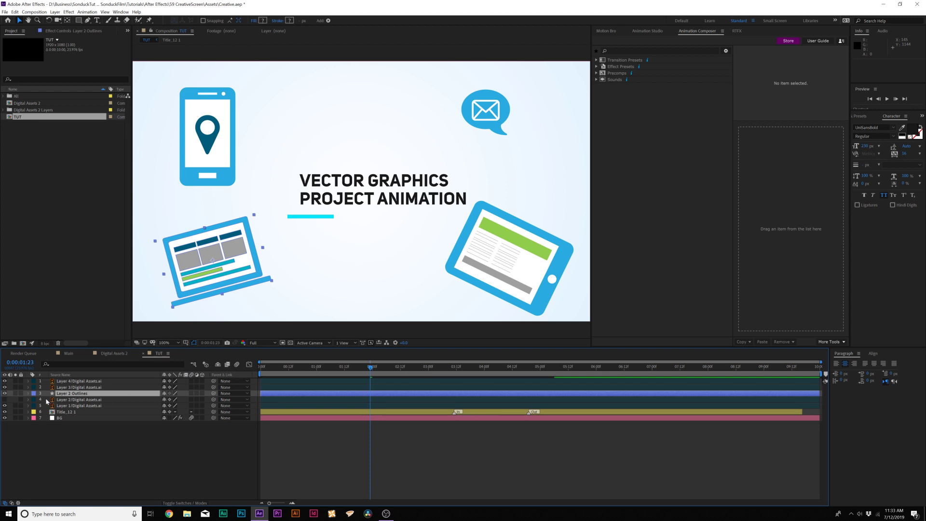
pyautogui.click(27, 394)
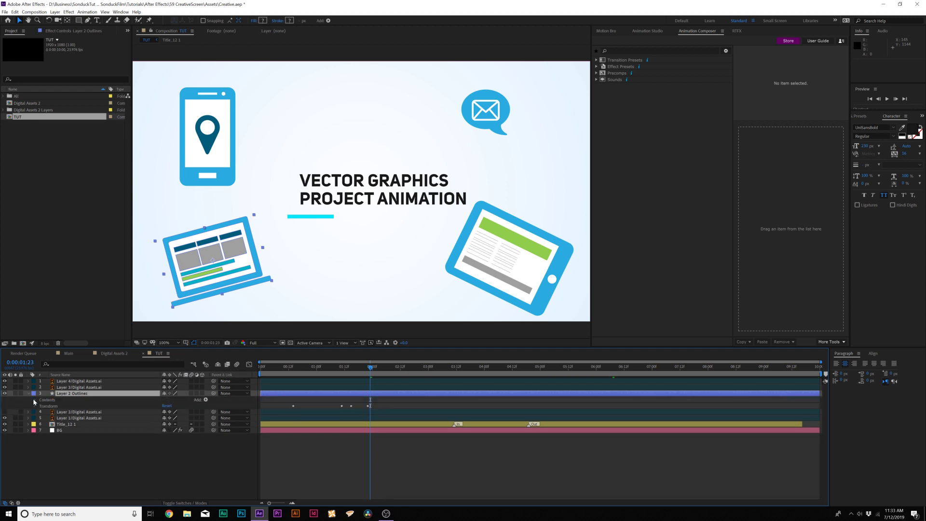
pyautogui.click(35, 399)
# Inspect the laptop's shape groups, test-moving the grey box group and undoing it.
pyautogui.click(74, 418)
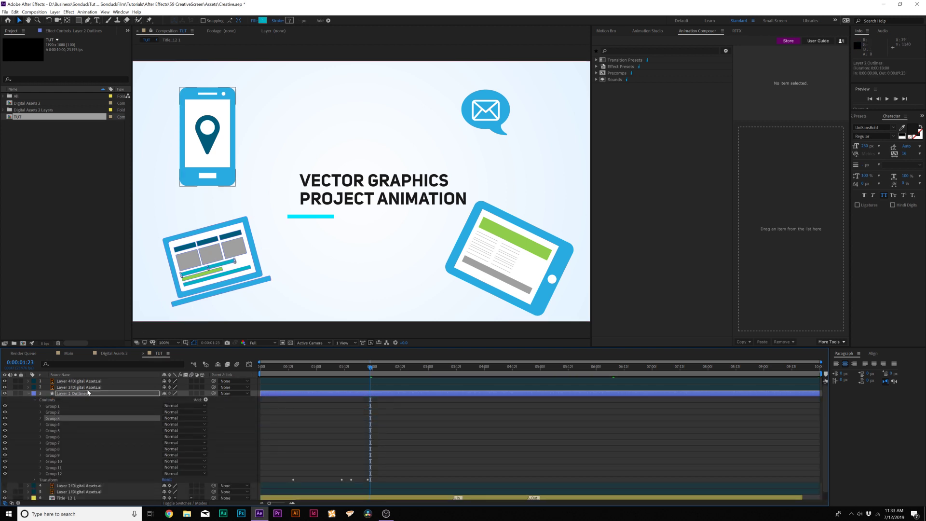
pyautogui.click(58, 411)
pyautogui.click(61, 441)
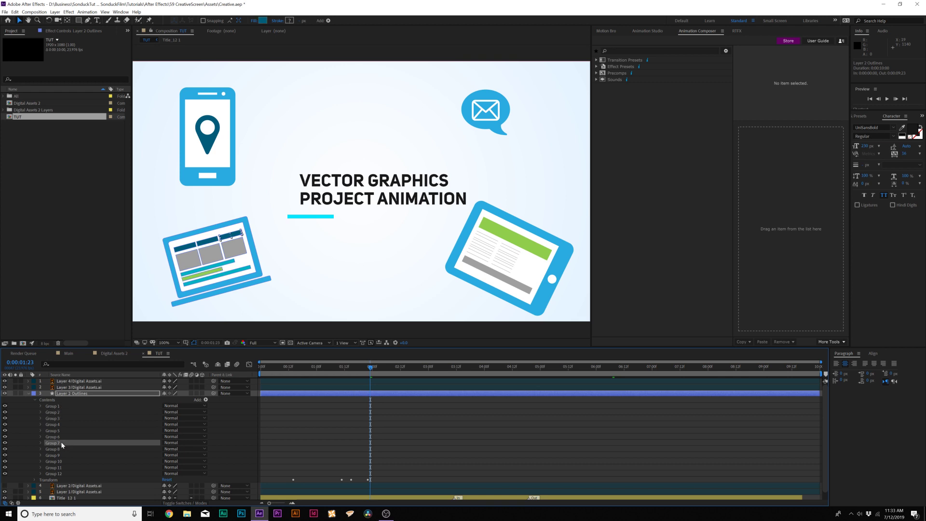
pyautogui.click(60, 456)
pyautogui.click(57, 425)
pyautogui.moveTo(210, 256); pyautogui.dragTo(331, 252)
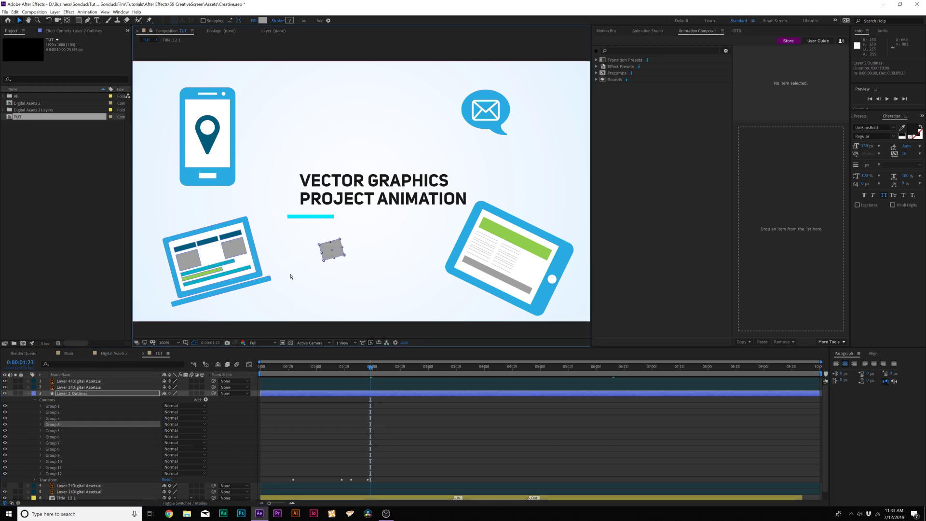
pyautogui.hotkey('ctrl', 'z')
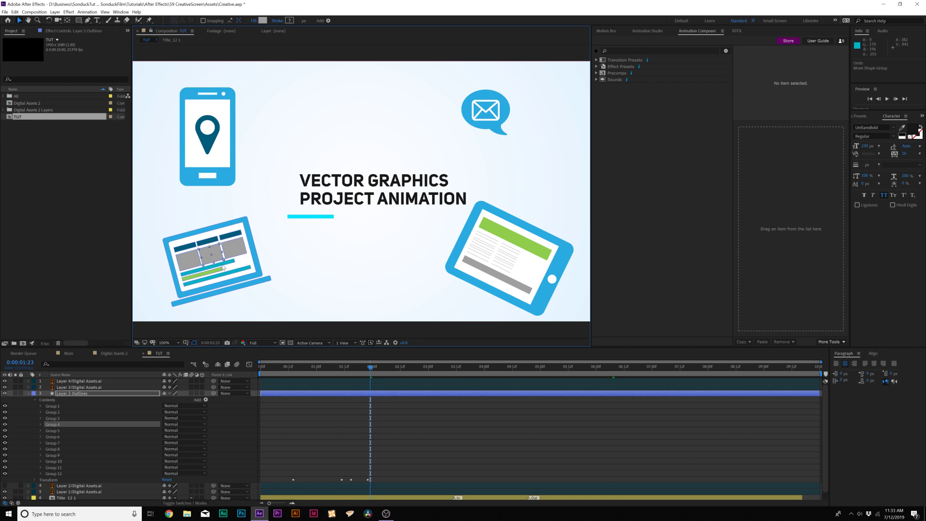
# Undo the outline conversion back to Layer 2/Digital Assets.ai and scrub to about 2 seconds.
pyautogui.click(59, 394)
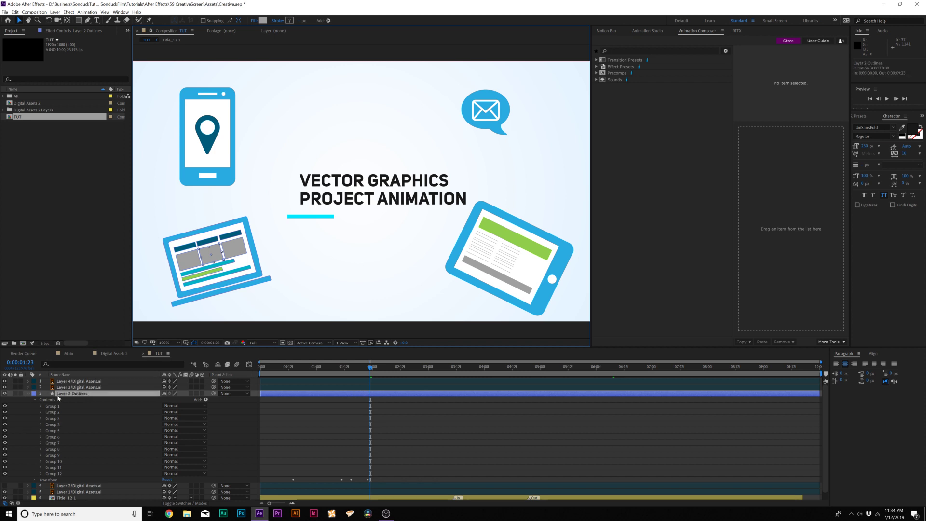
pyautogui.hotkey('ctrl', 'z')
pyautogui.moveTo(338, 372); pyautogui.dragTo(381, 375)
pyautogui.click(140, 452)
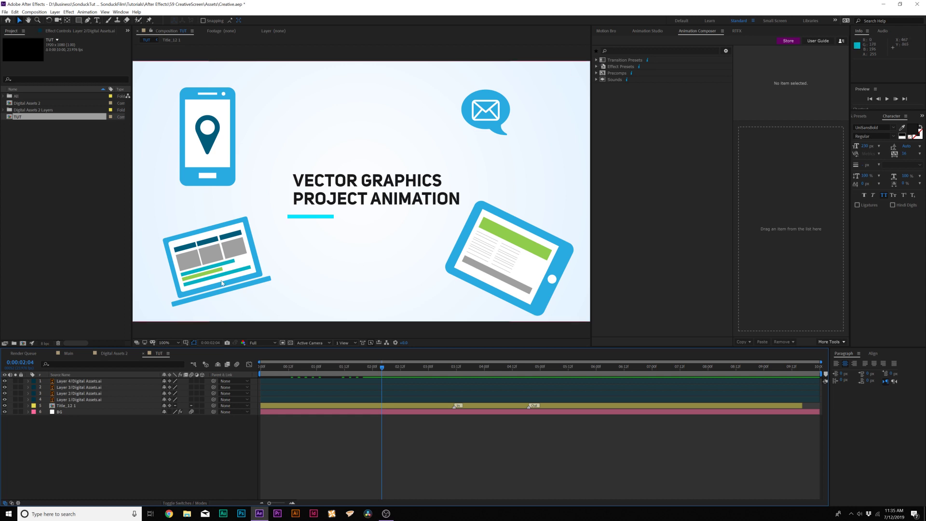
pyautogui.click(80, 400)
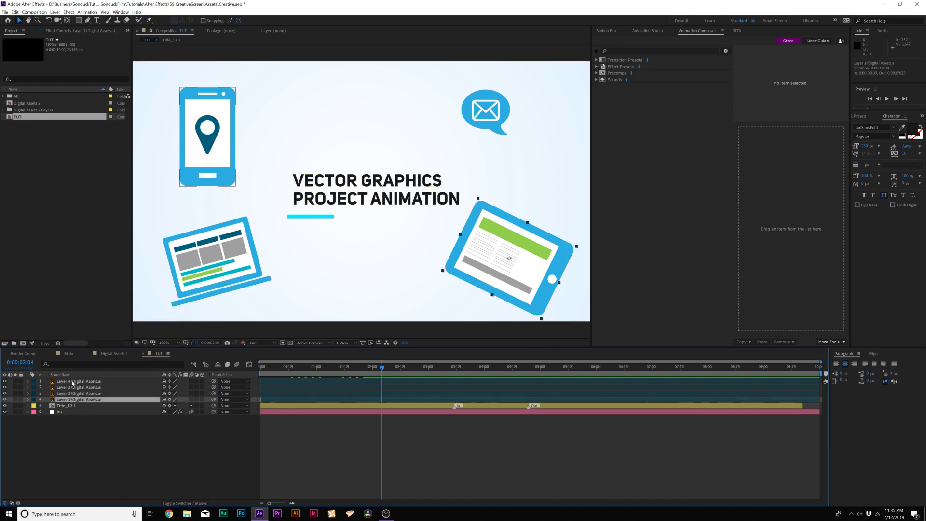
# Select layers 1–4 and apply Overshoot Rotate & Scale 3 from 2D Rotate & Scale presets as in-transition.
pyautogui.keyDown('shift'); pyautogui.click(72, 381); pyautogui.keyUp('shift')
pyautogui.press('space')
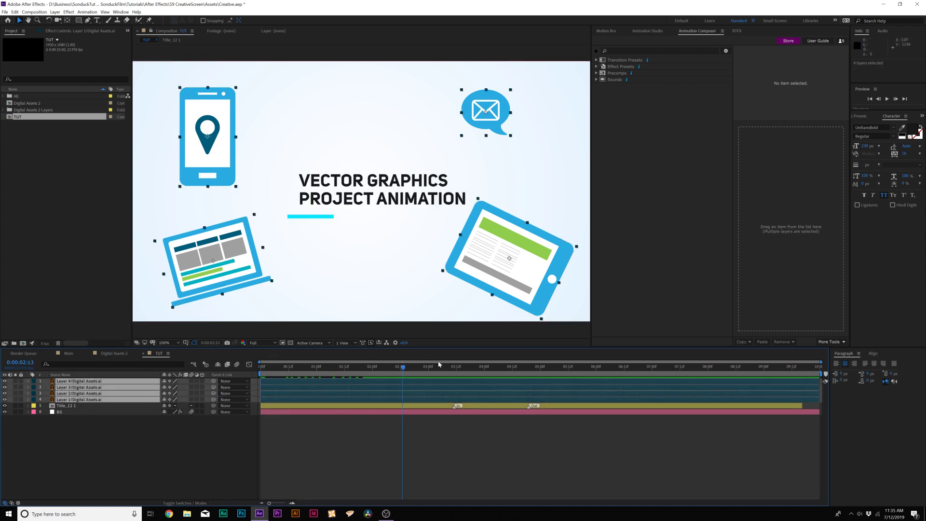
pyautogui.click(595, 60)
pyautogui.click(604, 68)
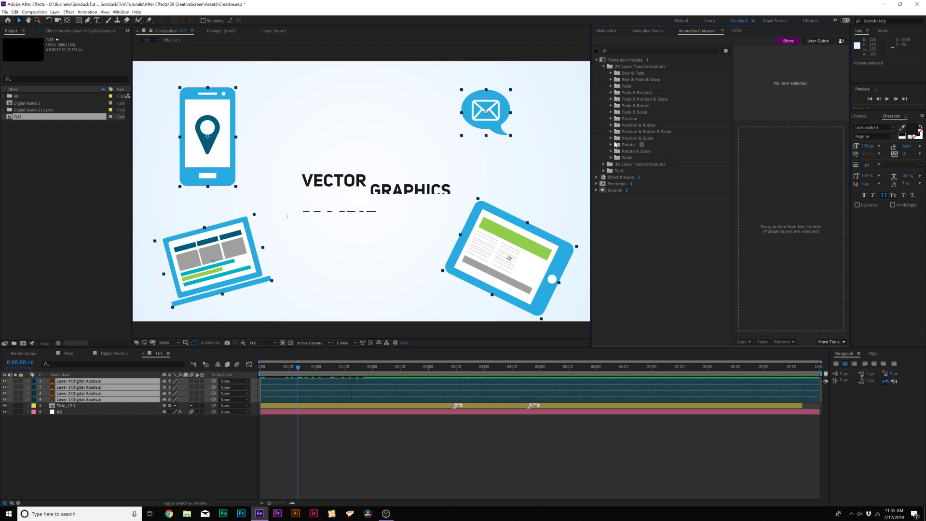
pyautogui.click(610, 152)
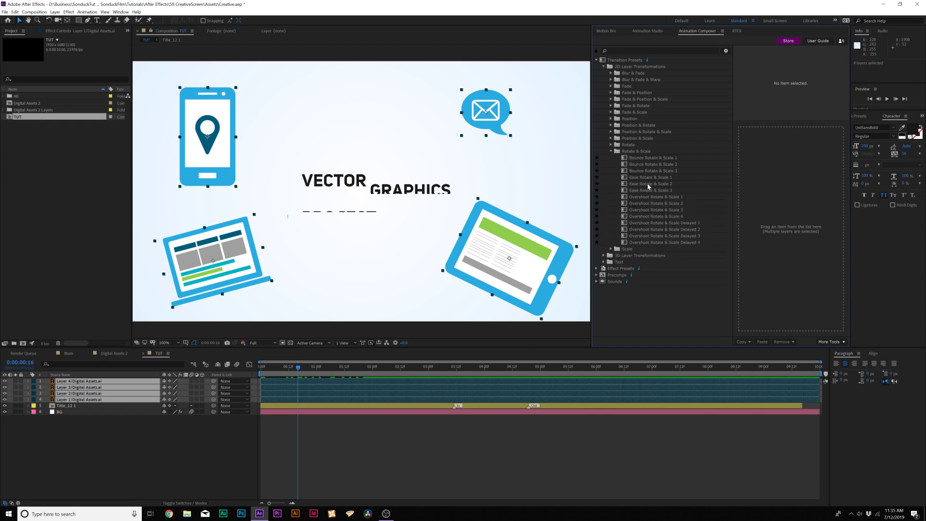
pyautogui.click(650, 184)
pyautogui.click(654, 170)
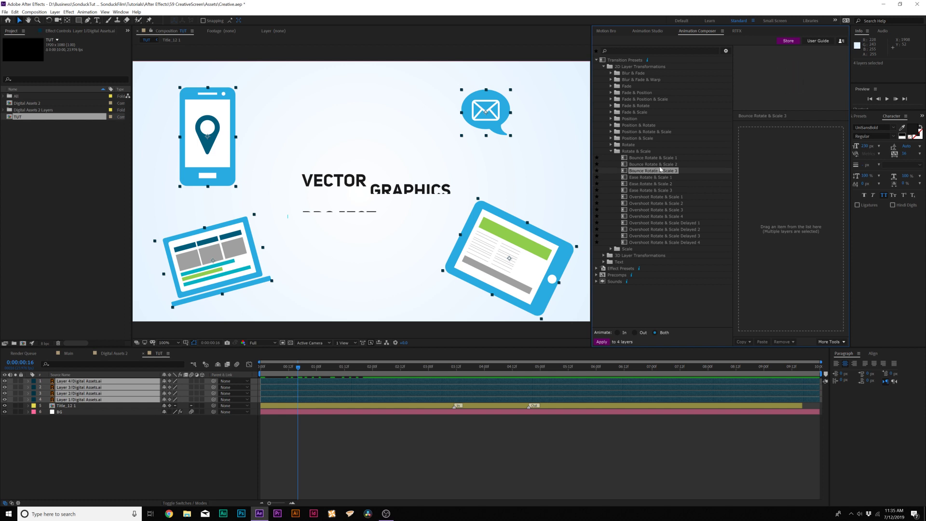
pyautogui.click(655, 210)
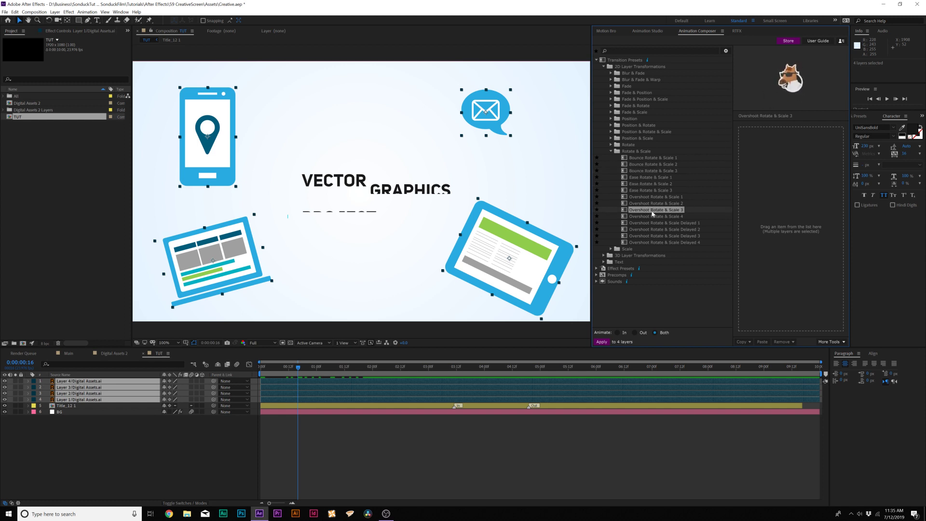
pyautogui.moveTo(653, 213); pyautogui.dragTo(752, 218)
pyautogui.press('space')
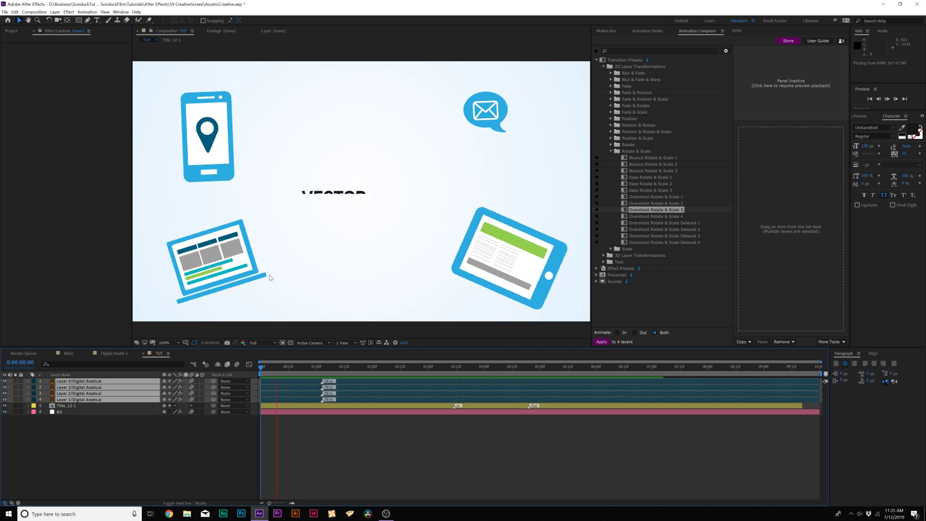
# Stagger the four icons' in-transitions 5 frames apart with the Transition Shifter.
pyautogui.press('space')
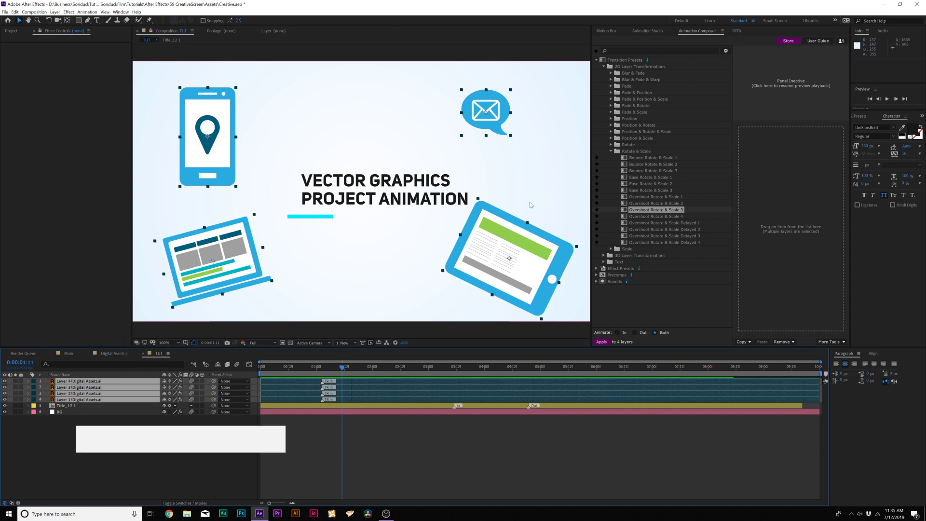
pyautogui.click(833, 343)
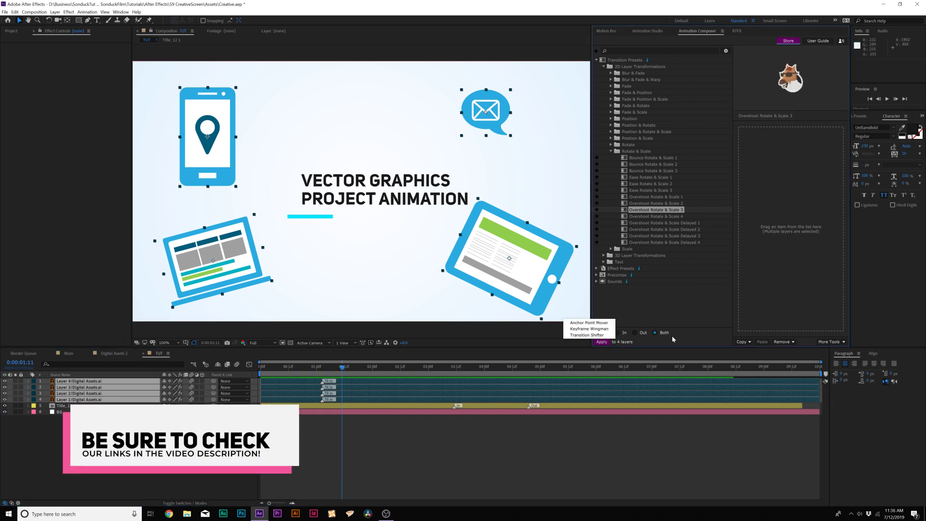
pyautogui.click(591, 326)
pyautogui.click(536, 400)
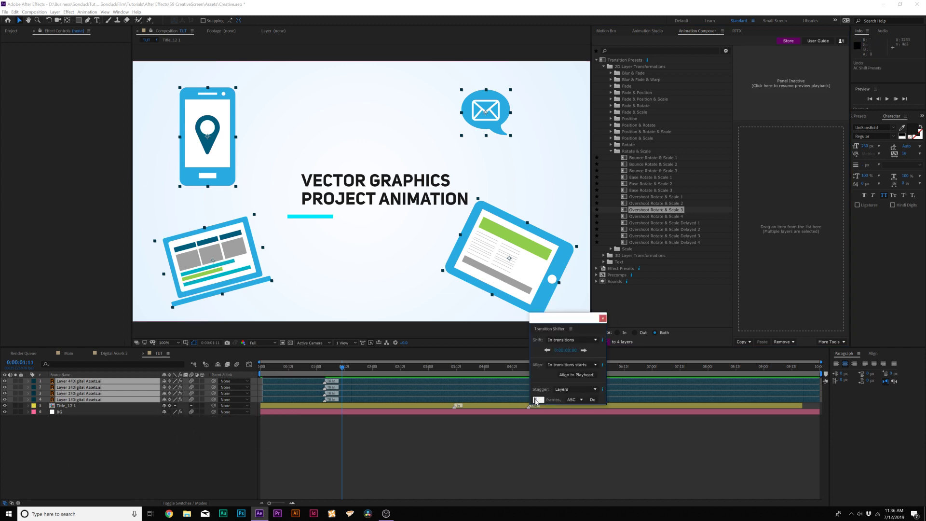
pyautogui.click(592, 399)
pyautogui.moveTo(564, 317); pyautogui.dragTo(574, 390)
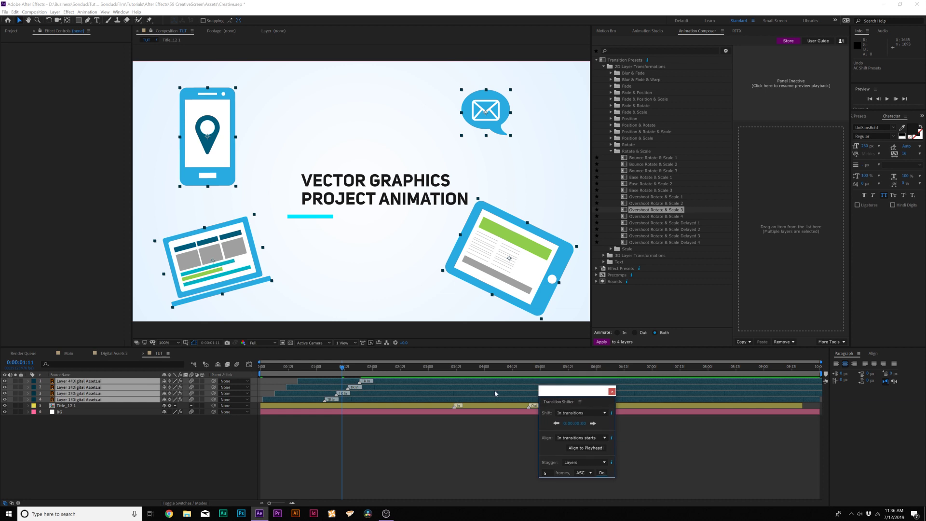
pyautogui.click(328, 367)
# Delay Layer 4's in-transition marker to about 0:00:02:02 and preview the revised entrances.
pyautogui.press('space')
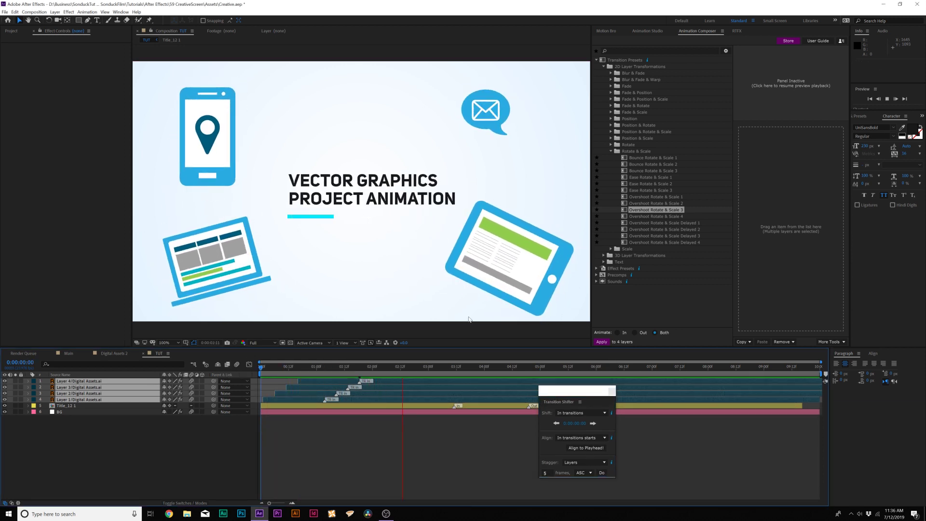
pyautogui.click(364, 384)
pyautogui.moveTo(359, 381); pyautogui.dragTo(377, 381)
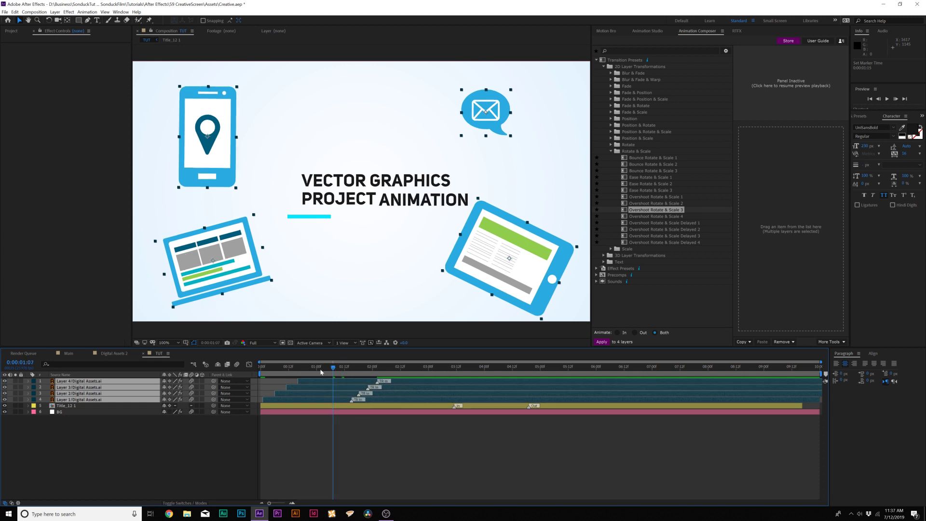
pyautogui.press('space')
pyautogui.press('space')
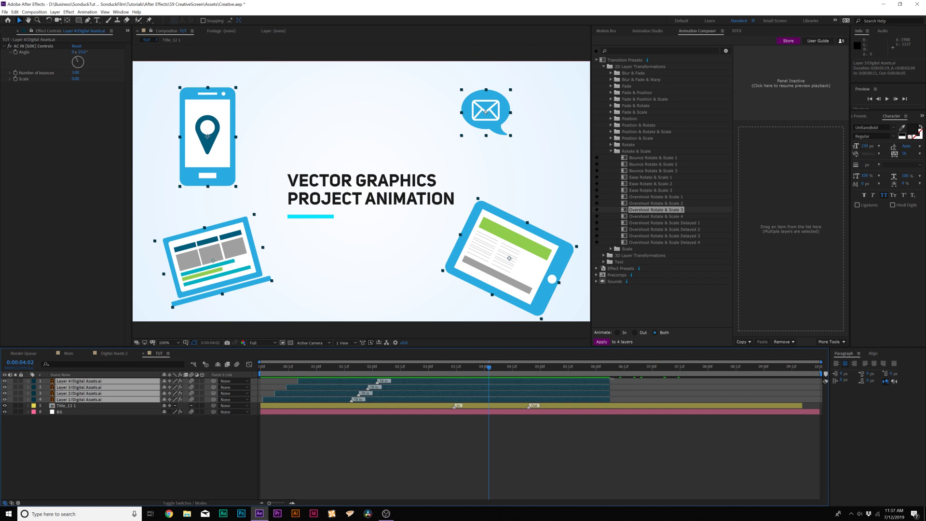
# Lengthen the four icon layers, give them an Ease Rotate & Scale 3 out-transition, and stagger exits 5 frames.
pyautogui.moveTo(611, 380); pyautogui.dragTo(631, 379)
pyautogui.moveTo(644, 190); pyautogui.dragTo(826, 213)
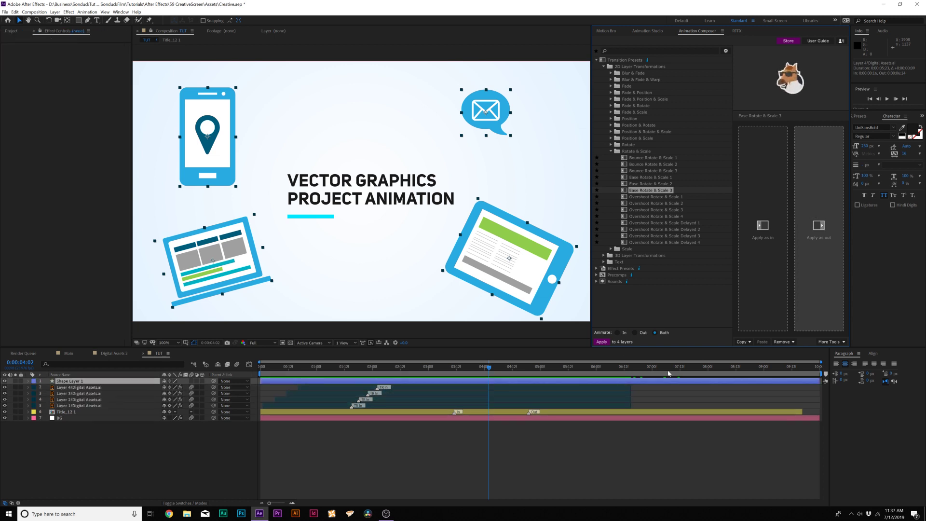
pyautogui.click(829, 342)
pyautogui.click(589, 335)
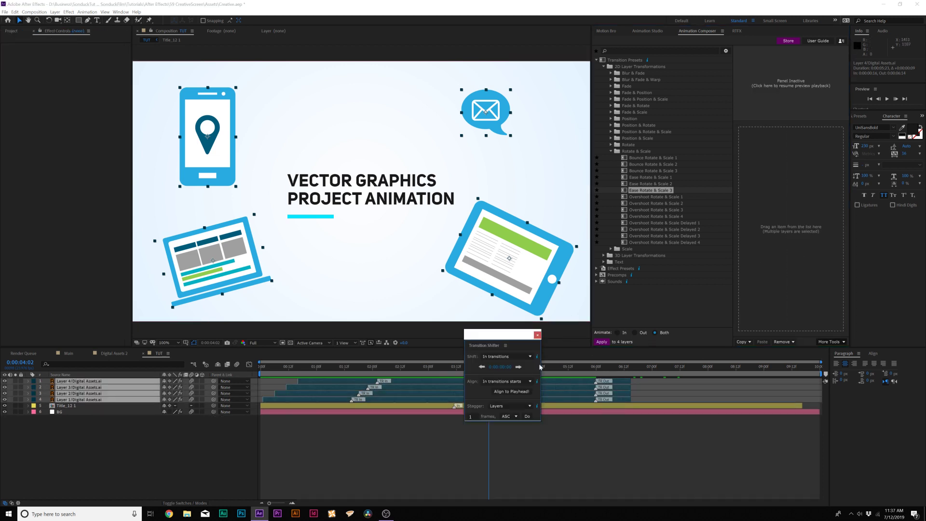
pyautogui.click(508, 356)
pyautogui.click(502, 331)
pyautogui.click(527, 417)
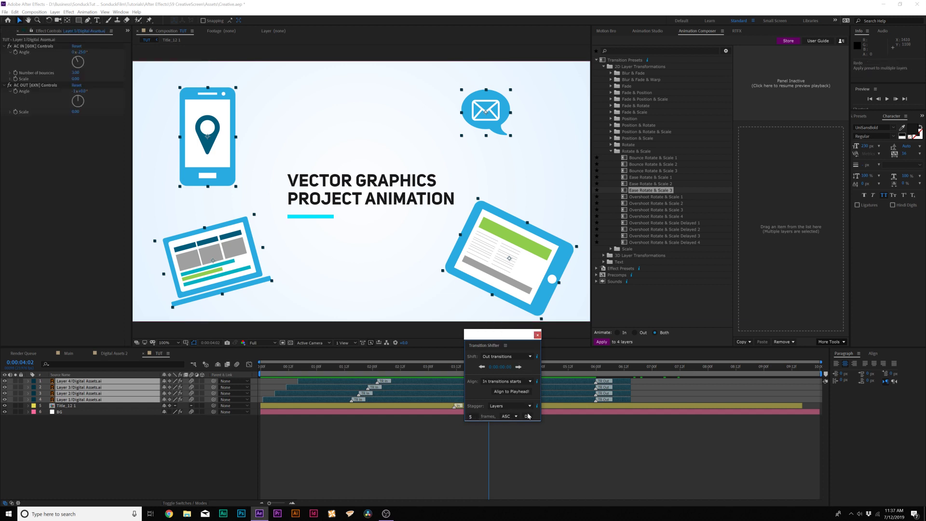
pyautogui.click(538, 334)
pyautogui.press('Home')
pyautogui.press('space')
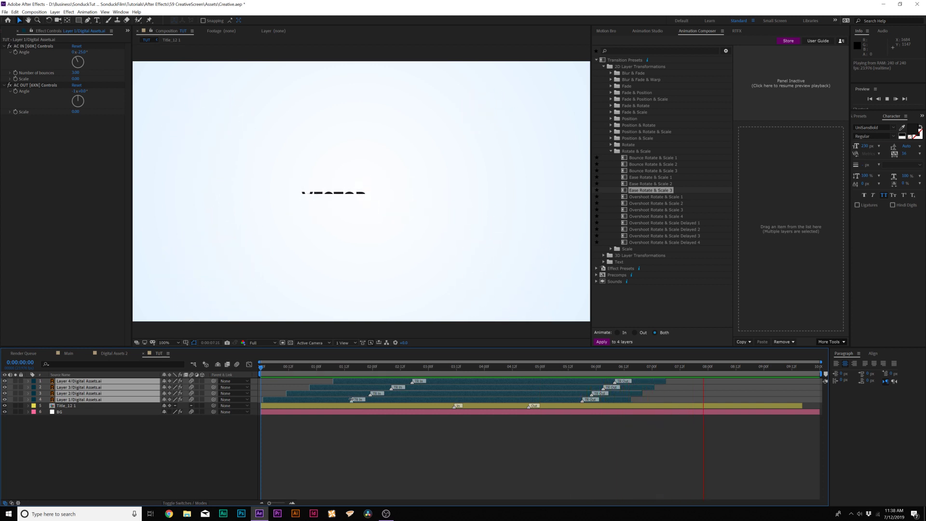
# Stop the preview and move to a frame showing all four icons around the title.
pyautogui.press('space')
pyautogui.click(498, 367)
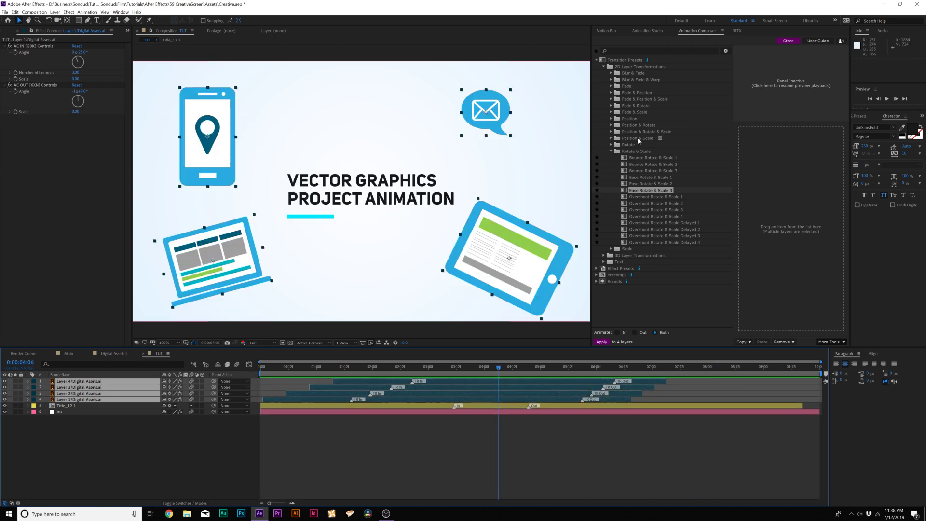